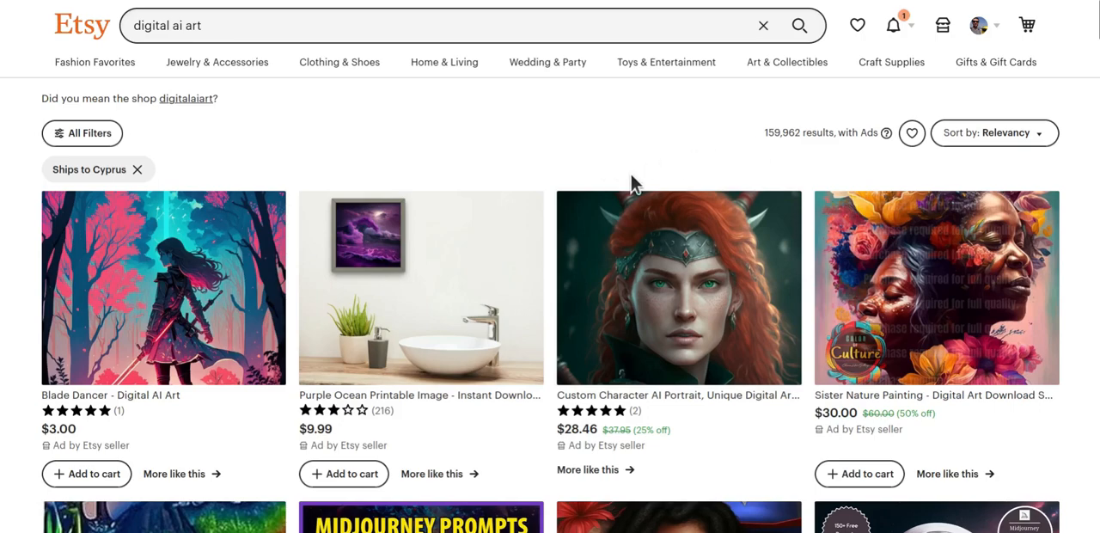
Browse the Etsy search results for "digital ai art" to compare the listed artworks.
scroll(633, 180, "down", 4)
scroll(633, 180, "down", 3)
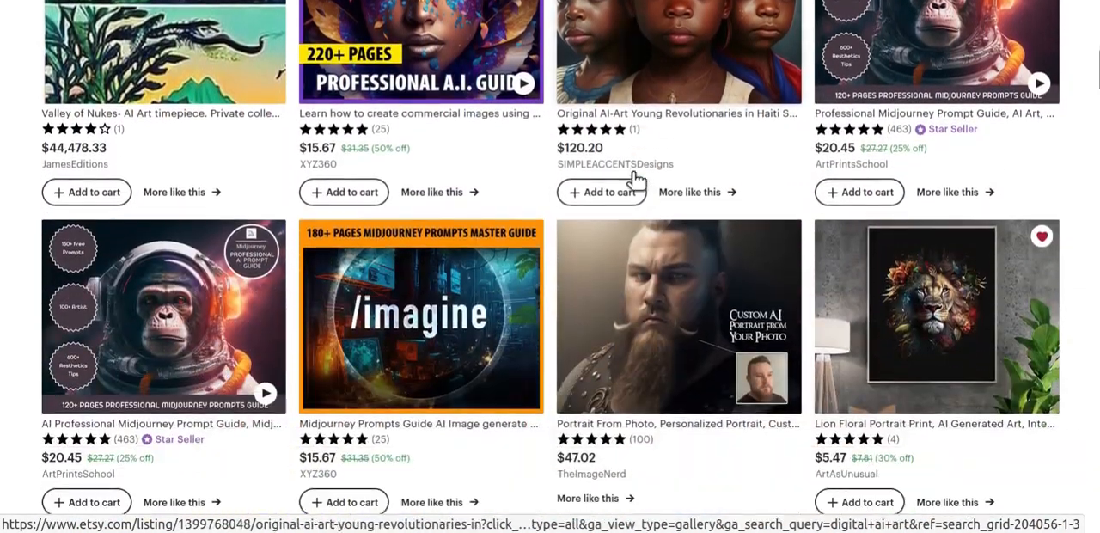
scroll(636, 179, "down", 3)
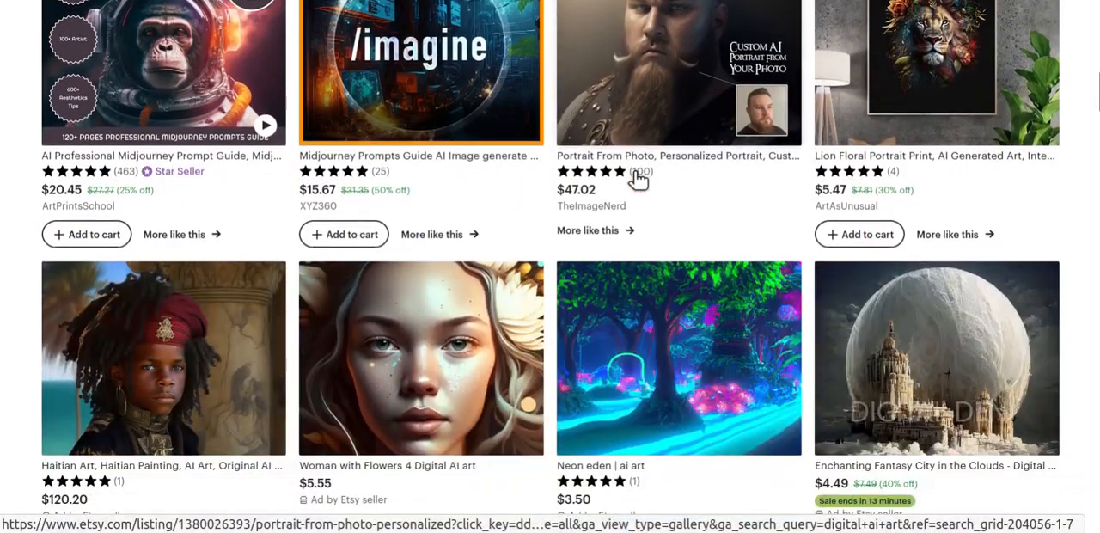
scroll(638, 178, "up", 10)
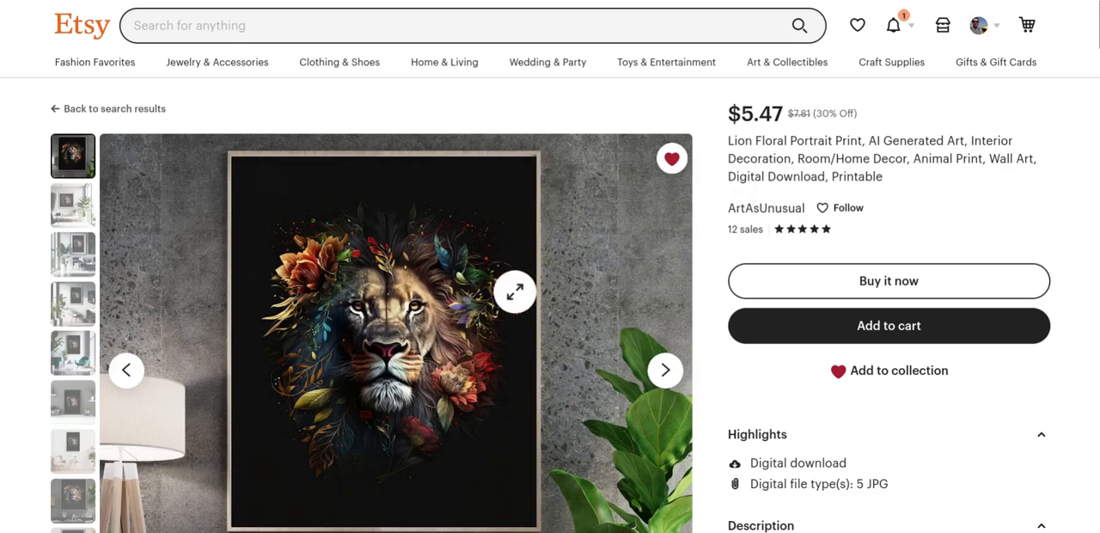
Read through the Lion Floral Portrait Print listing's description, from the highlights to the delivery details.
scroll(799, 185, "down", 5)
scroll(818, 287, "up", 2)
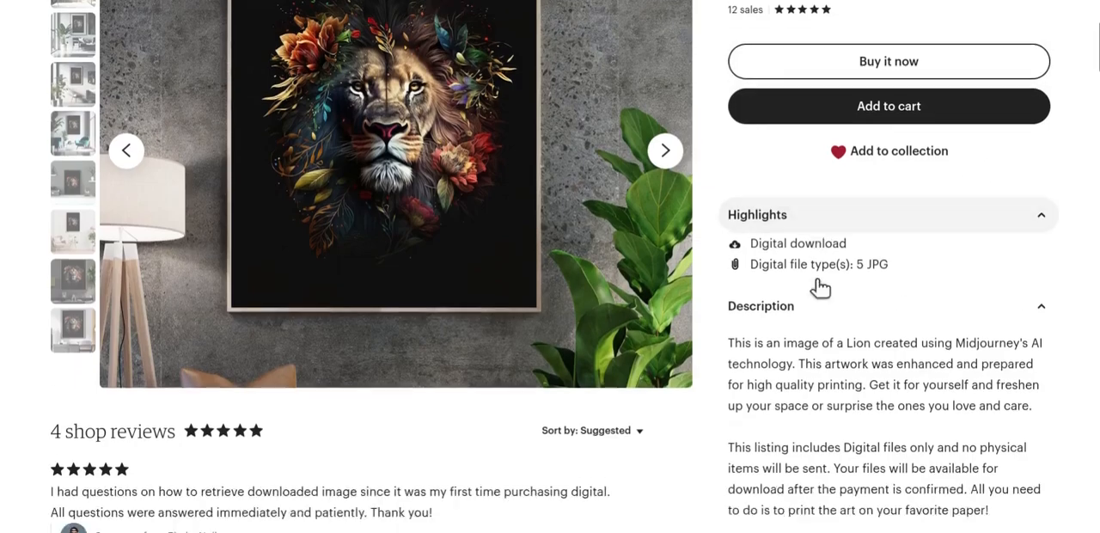
scroll(817, 258, "down", 3)
scroll(838, 280, "down", 8)
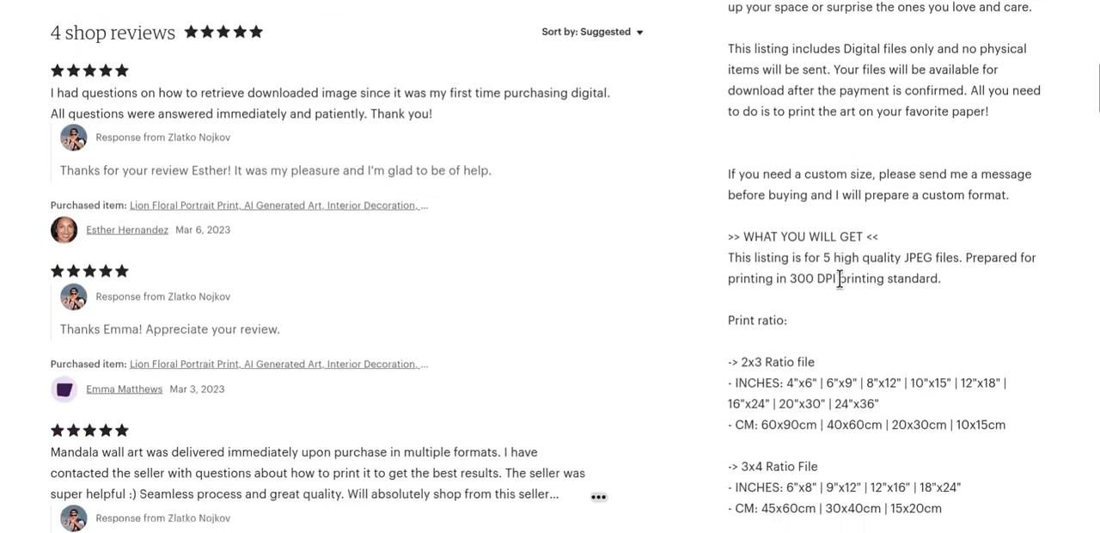
scroll(840, 275, "down", 6)
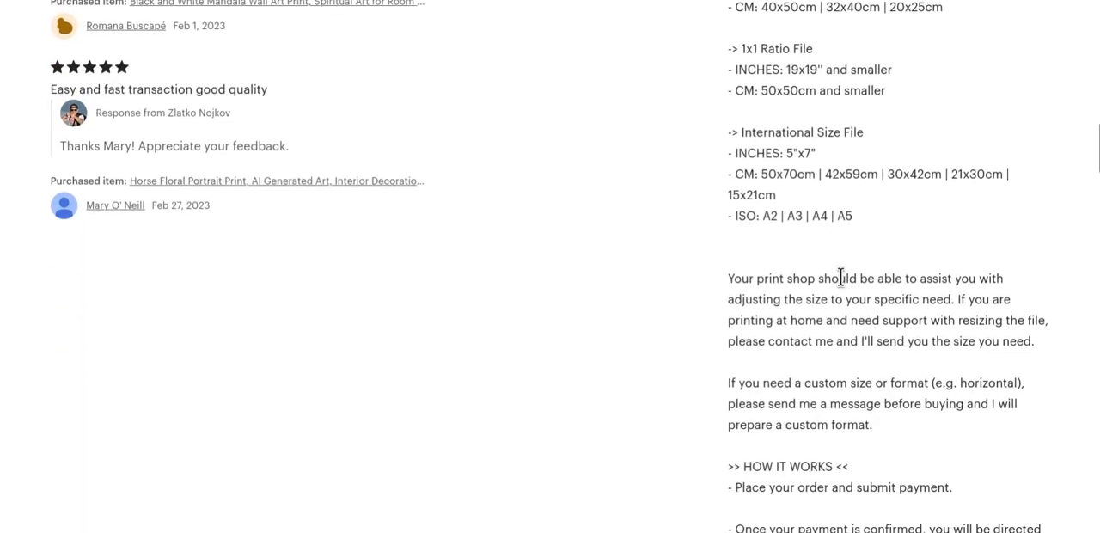
scroll(841, 276, "down", 5)
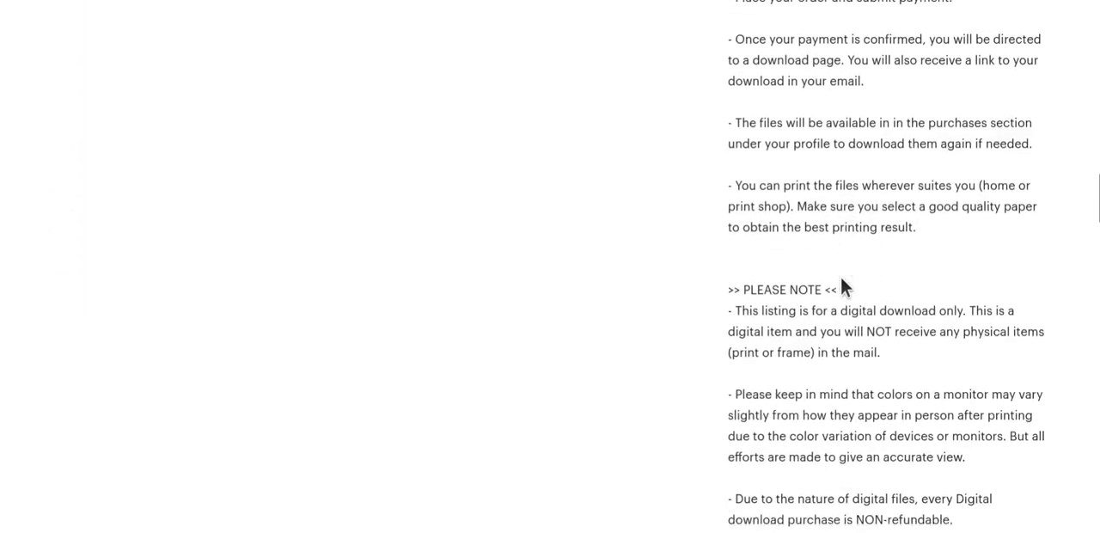
scroll(841, 274, "down", 7)
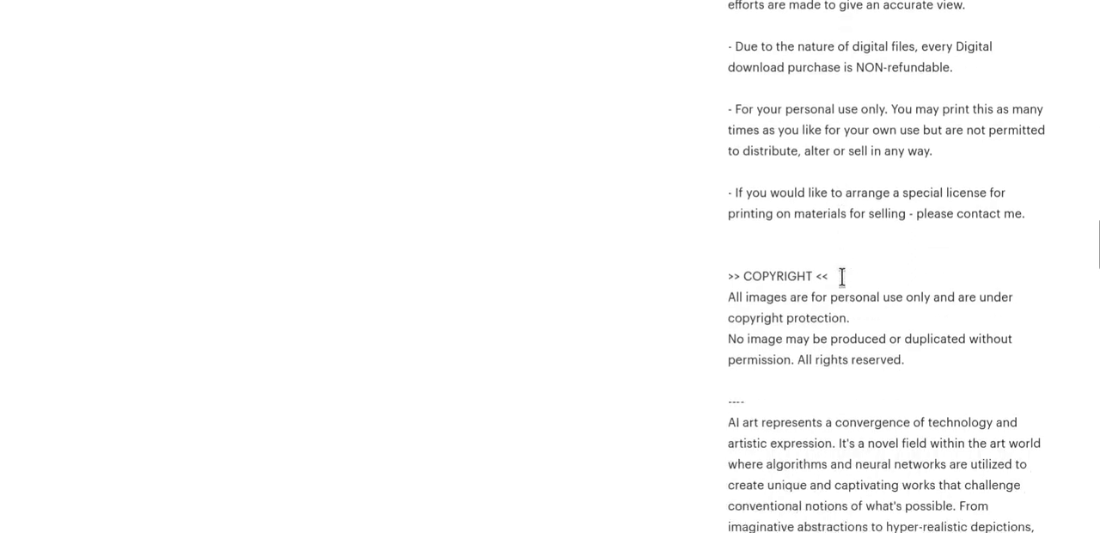
scroll(841, 276, "down", 2)
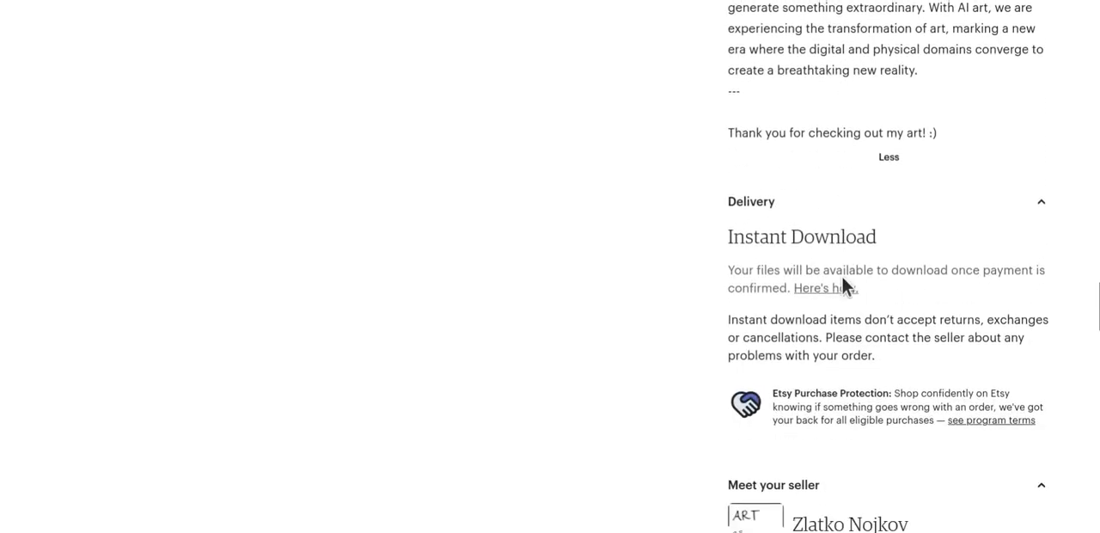
scroll(844, 276, "up", 11)
scroll(843, 276, "up", 15)
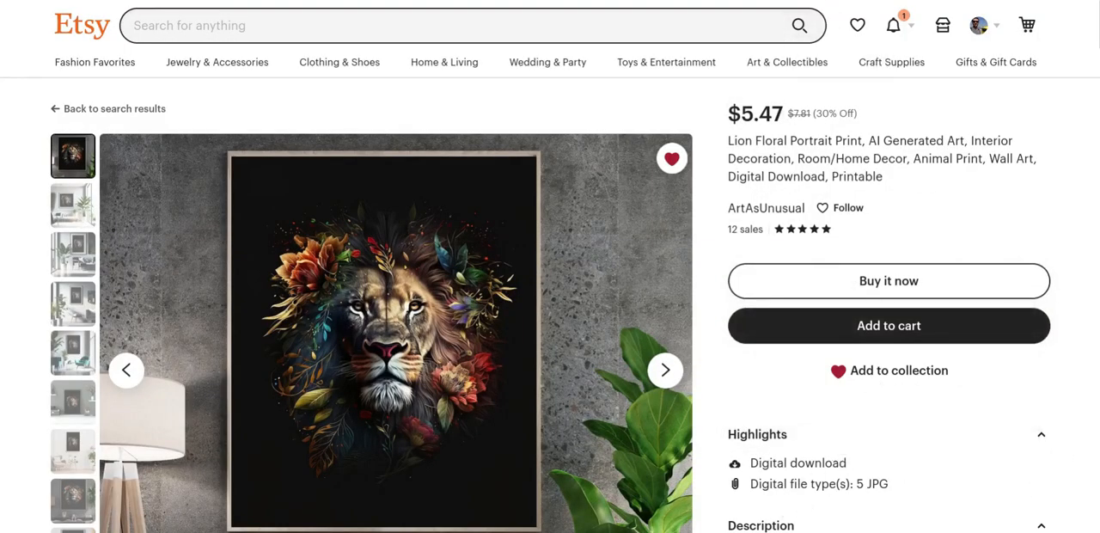
Bring up the Gothic Raven Art Print listing and read its full description.
key("ctrl+Tab")
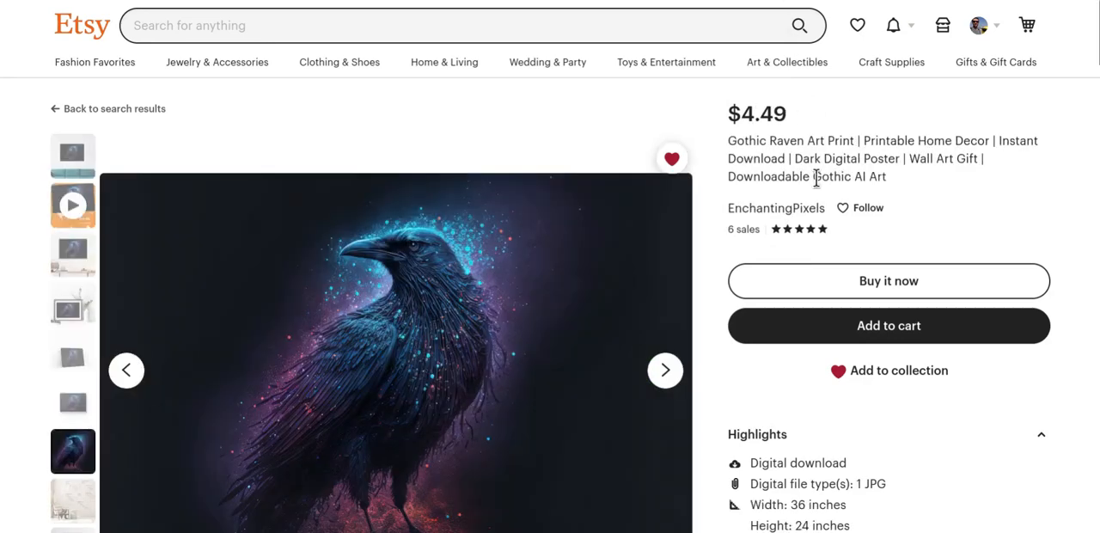
scroll(878, 240, "down", 2)
scroll(877, 241, "down", 5)
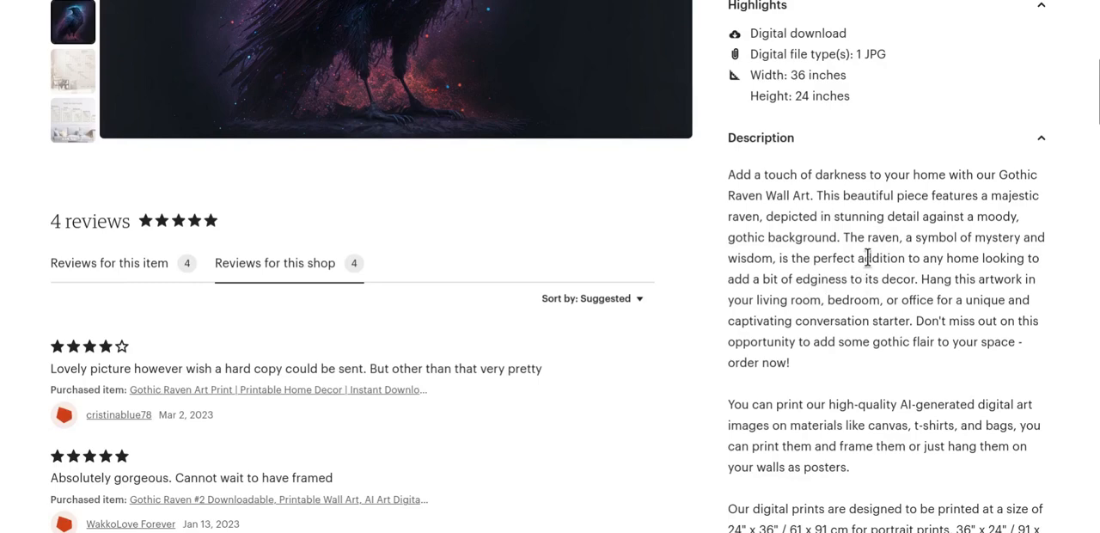
scroll(868, 258, "down", 3)
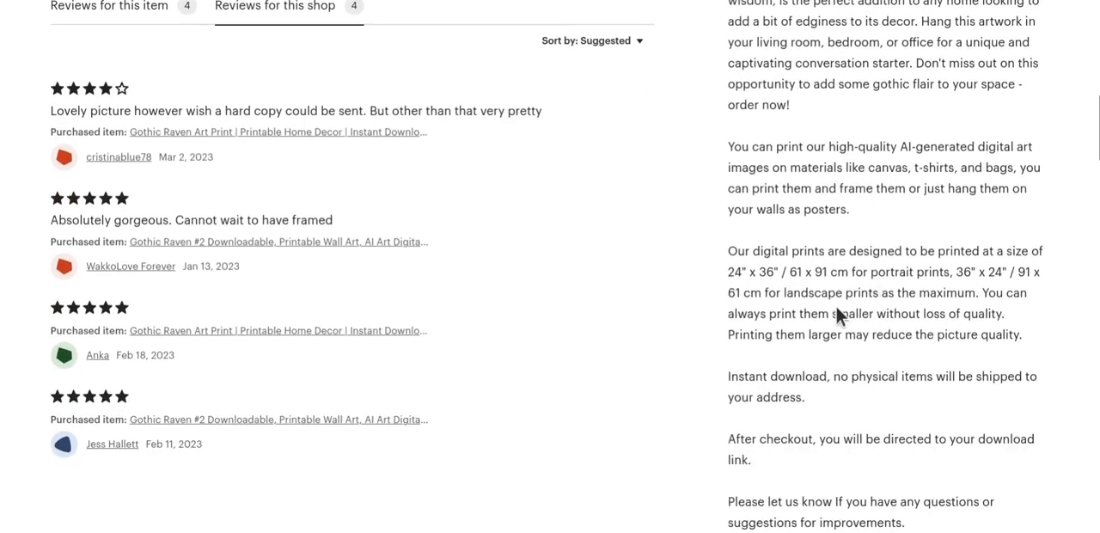
scroll(838, 316, "down", 2)
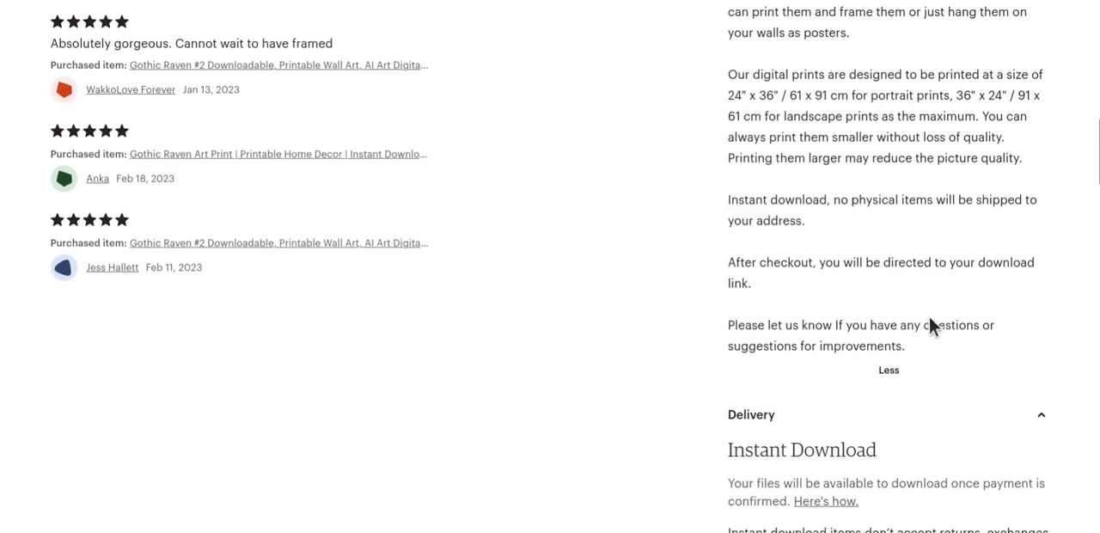
scroll(929, 316, "down", 6)
scroll(931, 322, "up", 6)
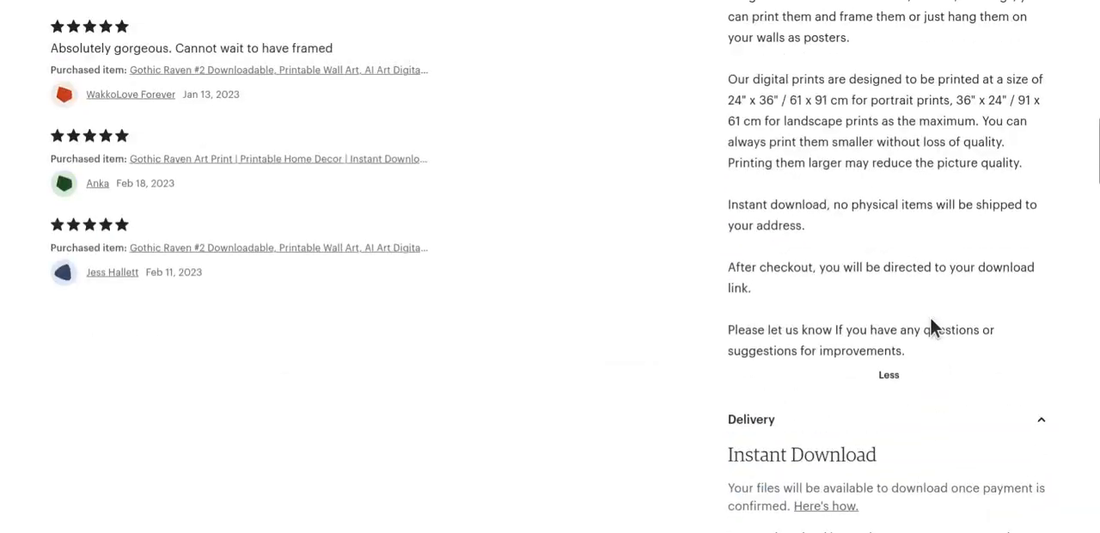
scroll(930, 317, "up", 10)
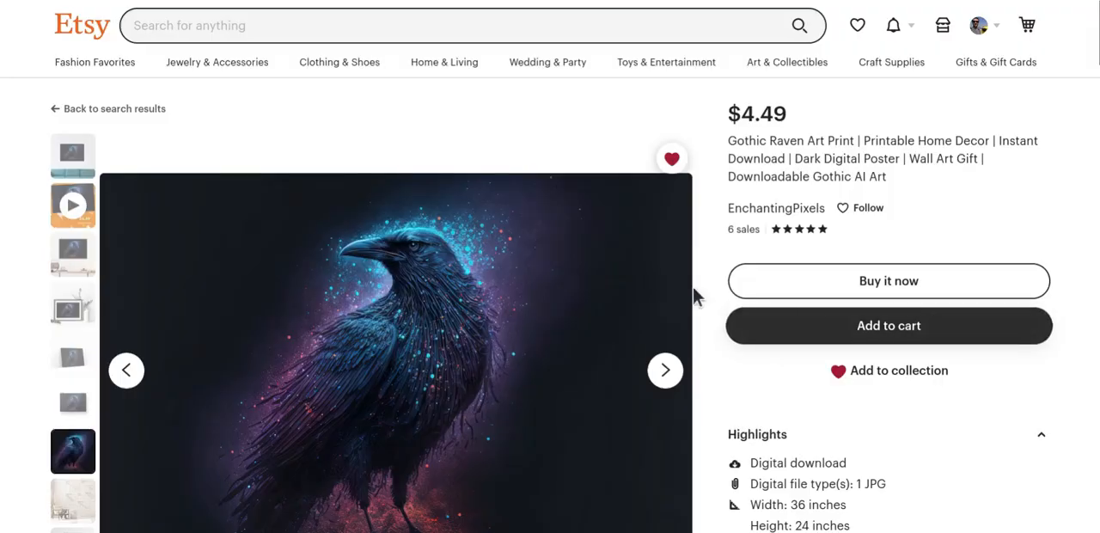
Switch to the OpenAI Playground session about an Etsy product description and review its opening prompt and the first generated reply.
left_click(271, 2)
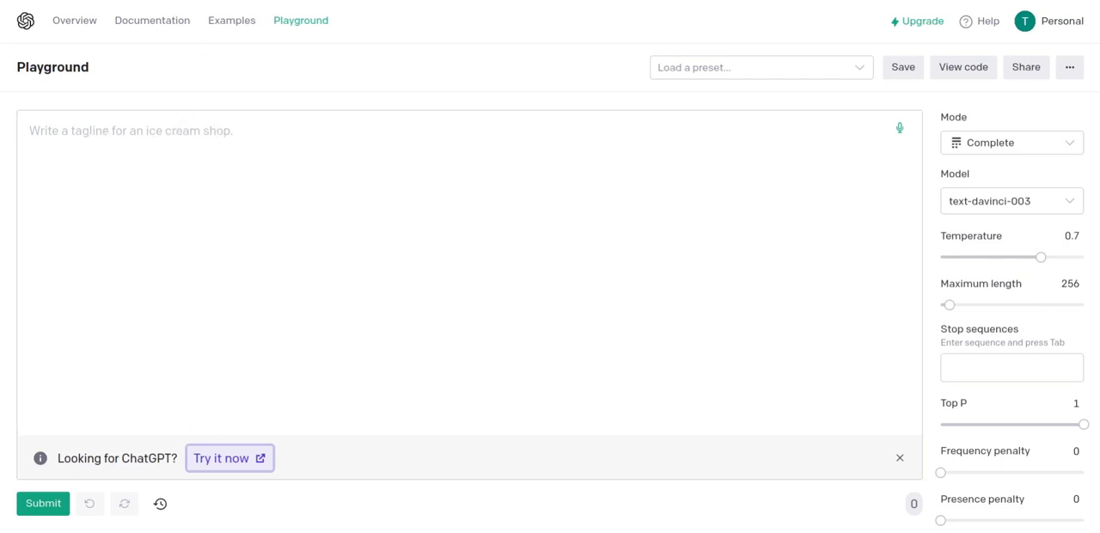
left_click(203, 2)
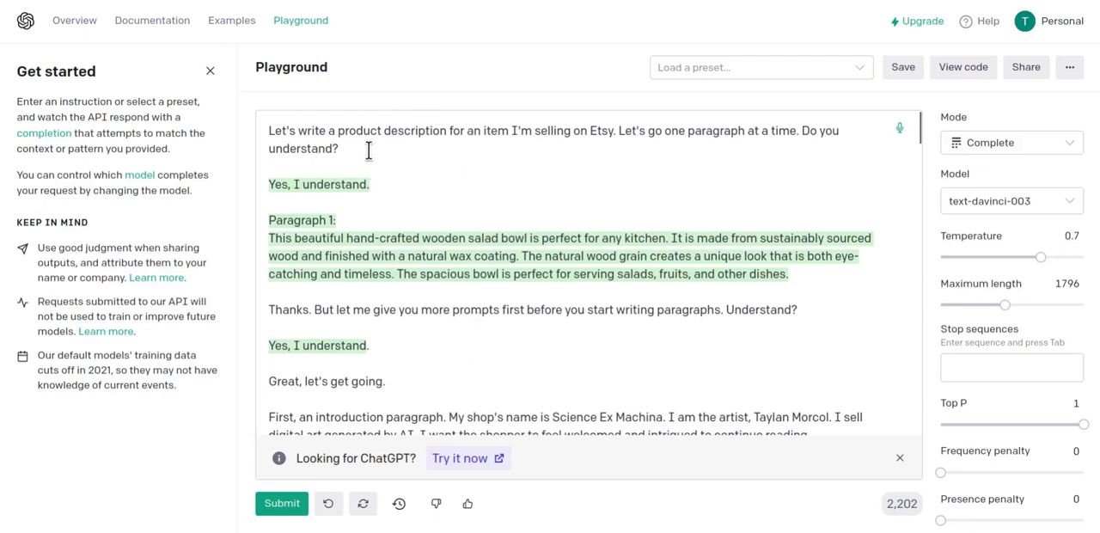
left_click_drag(344, 148, 255, 134)
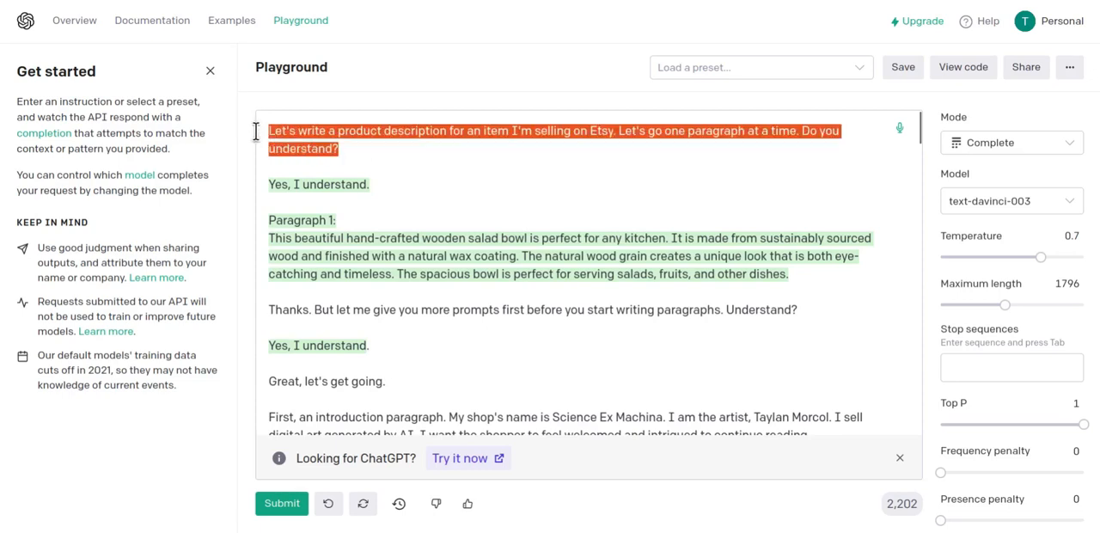
left_click(351, 147)
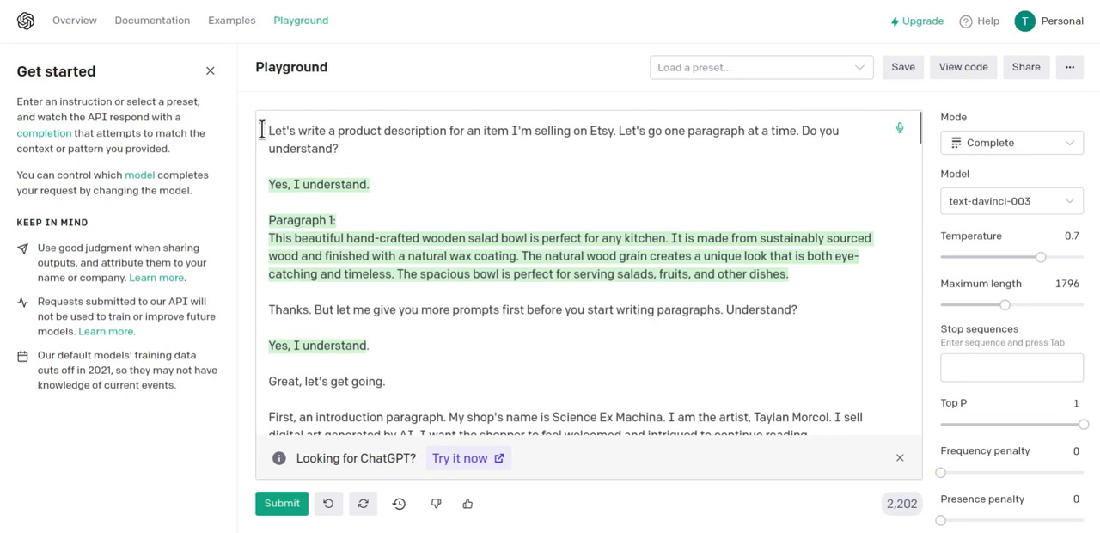
left_click_drag(340, 148, 255, 131)
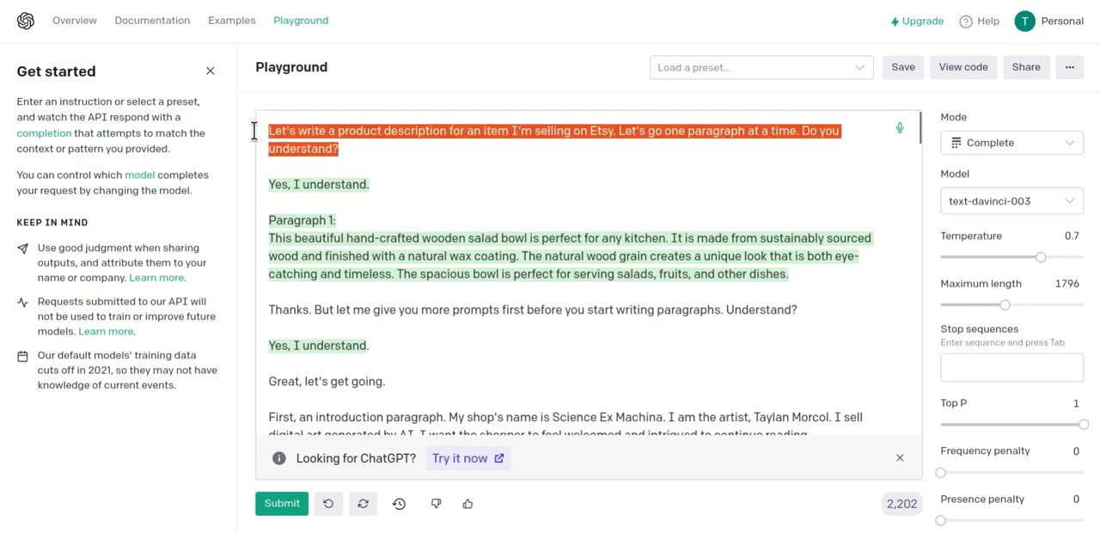
left_click(347, 148)
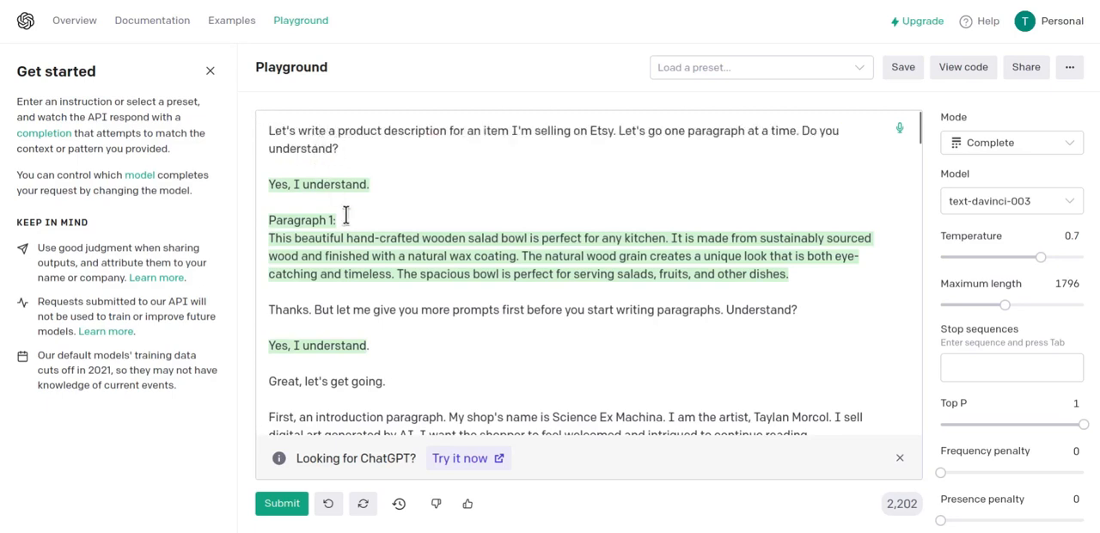
left_click_drag(806, 277, 267, 189)
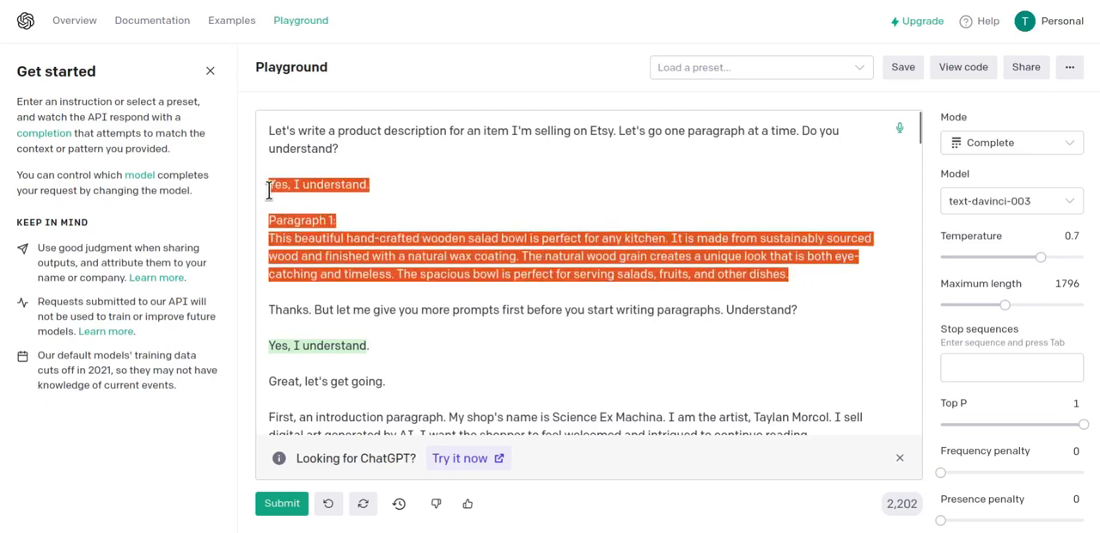
left_click(818, 276)
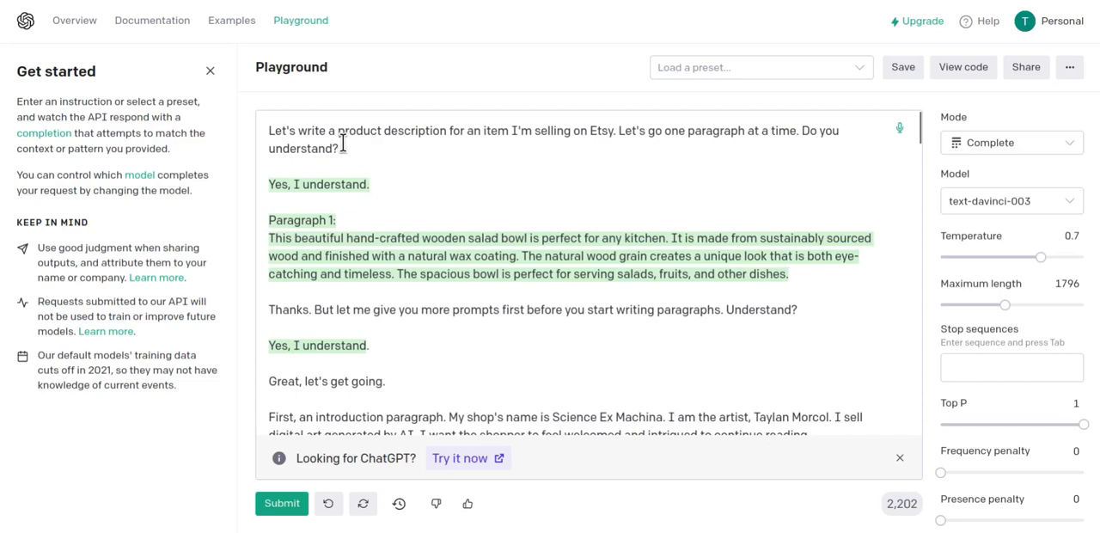
Examine the opening prompt sentence by sentence, including "Let's go one paragraph at a time.", against the generated "Paragraph 1" about the salad bowl.
left_click_drag(269, 133, 803, 131)
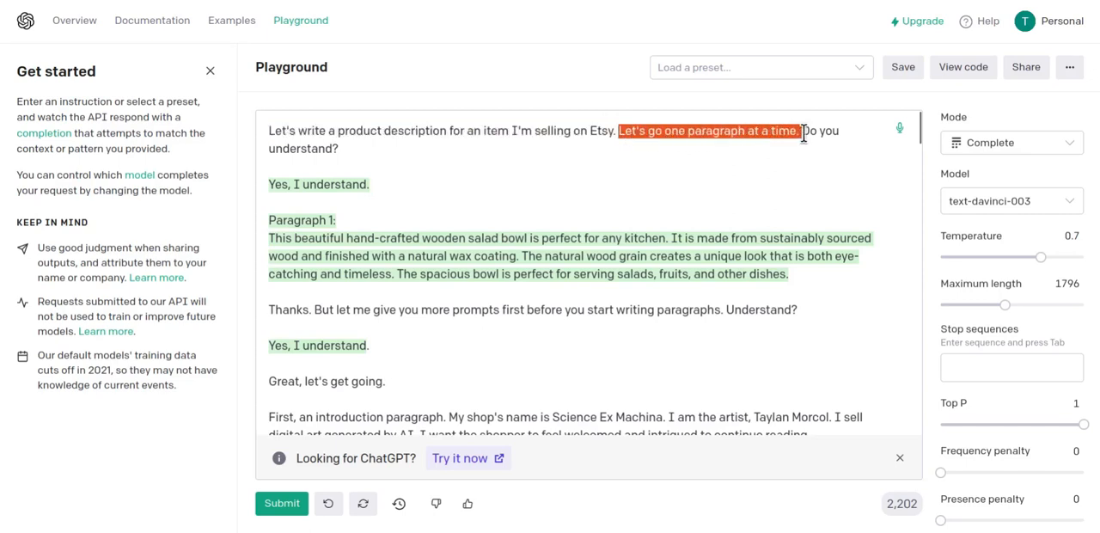
key("Down")
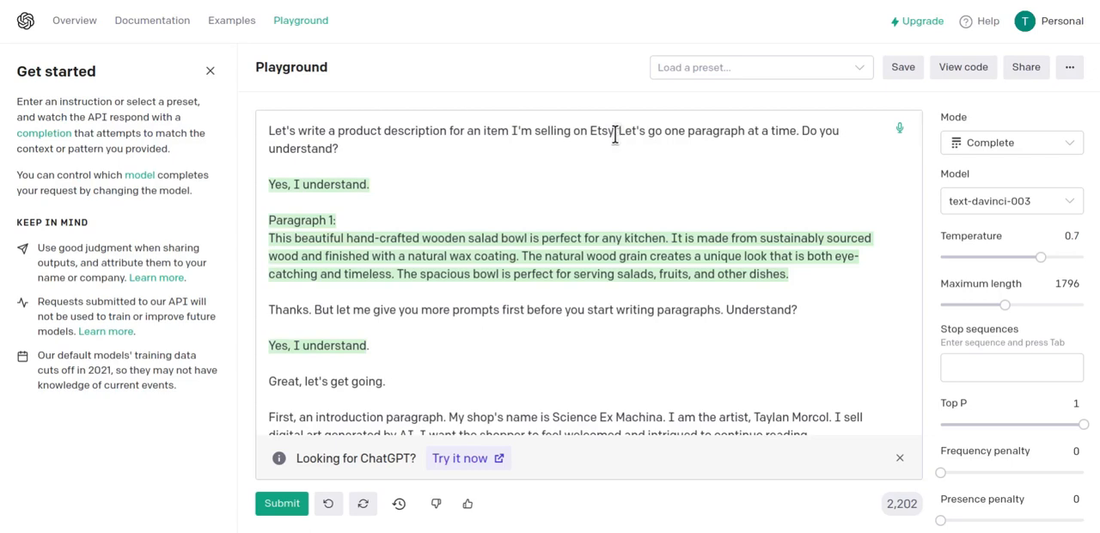
left_click_drag(615, 131, 255, 135)
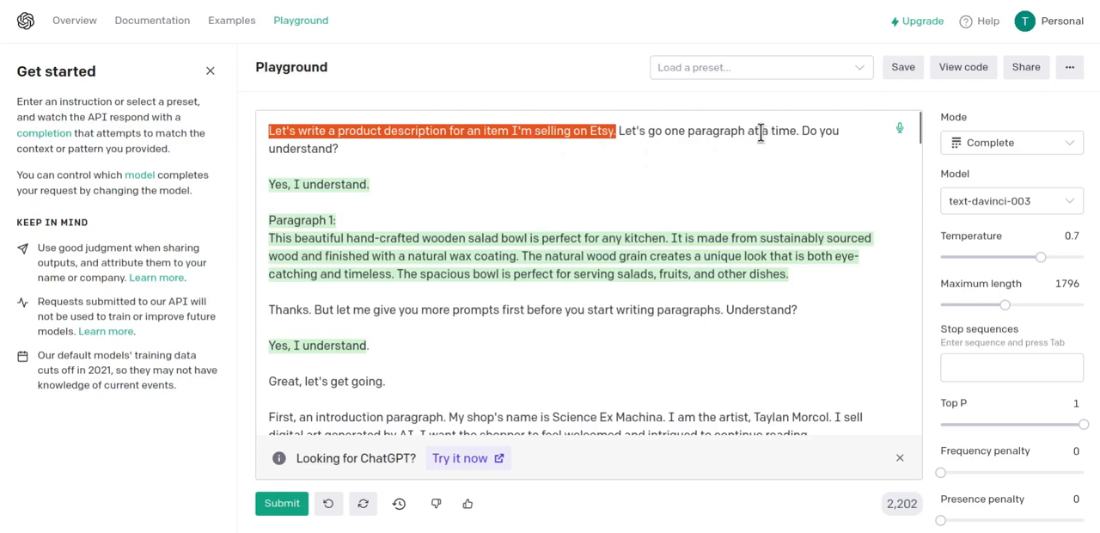
left_click_drag(799, 131, 617, 135)
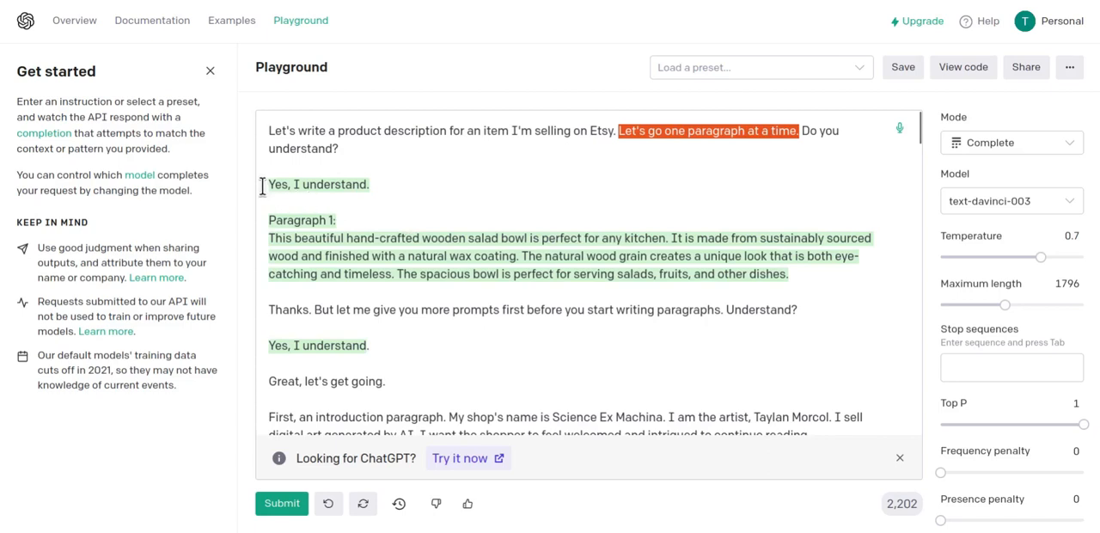
left_click_drag(263, 188, 371, 185)
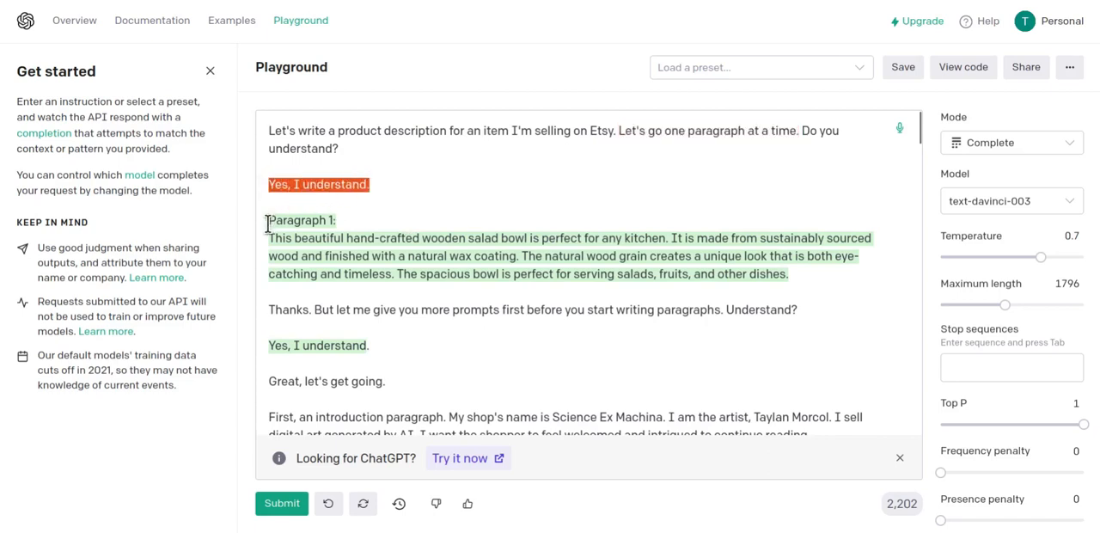
left_click_drag(266, 222, 803, 281)
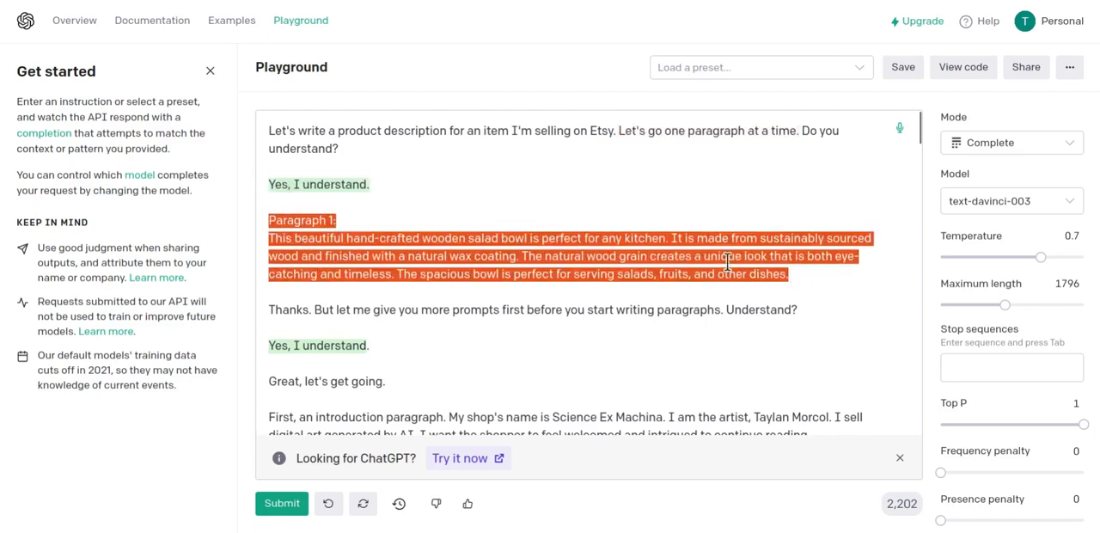
left_click(414, 257)
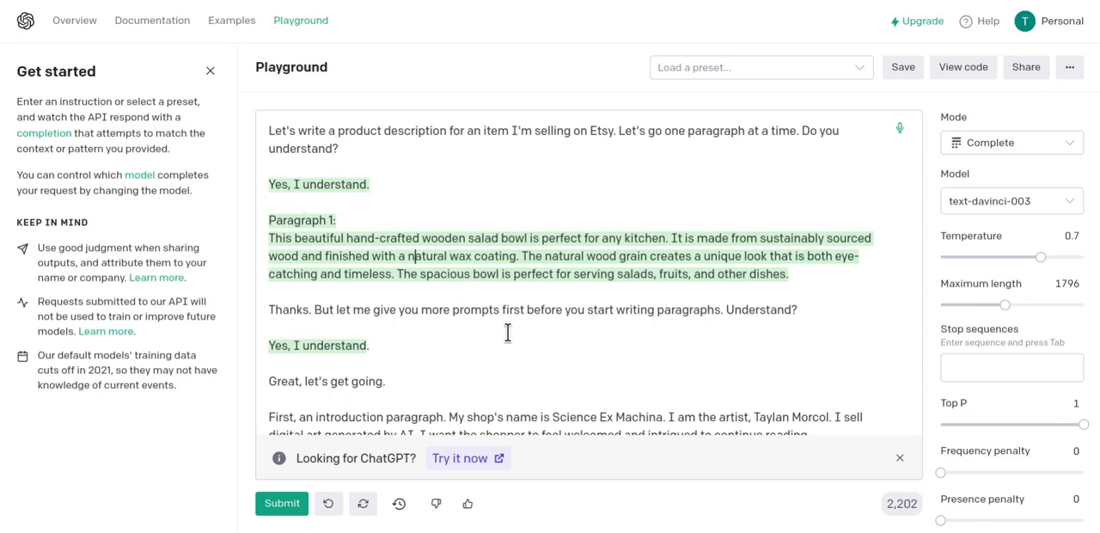
Review the introduction paragraph prompt, covering the shop name Science Ex Machina, the artist's name and the intended shopper reaction.
scroll(511, 331, "down", 3)
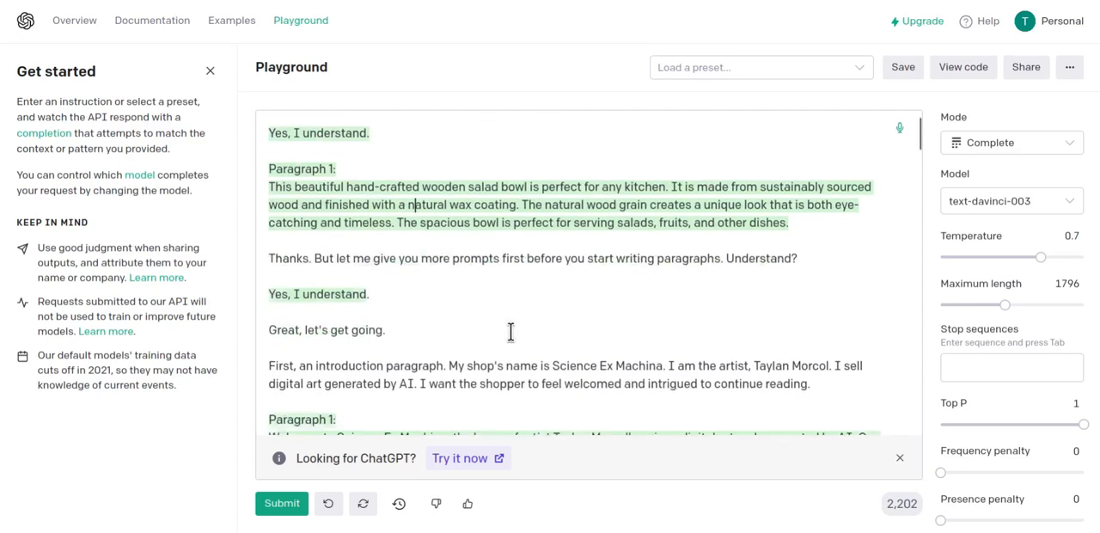
scroll(489, 238, "up", 1)
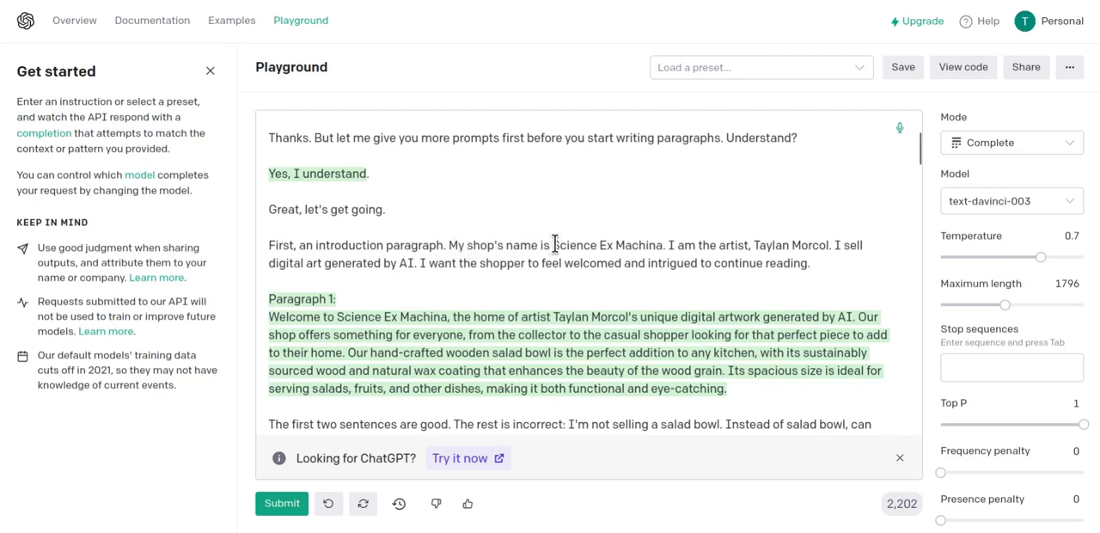
left_click_drag(553, 245, 830, 246)
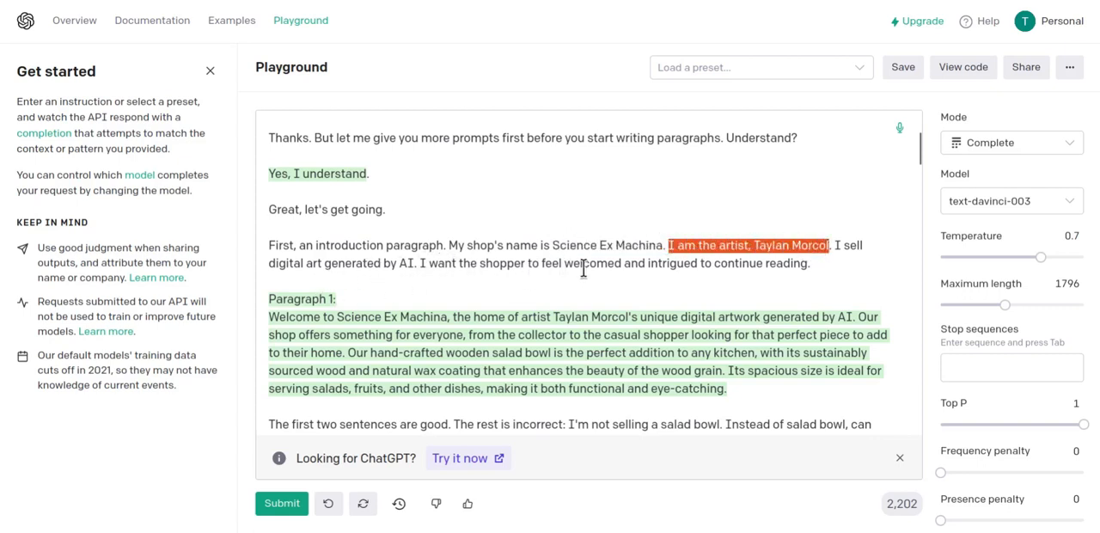
left_click(817, 265)
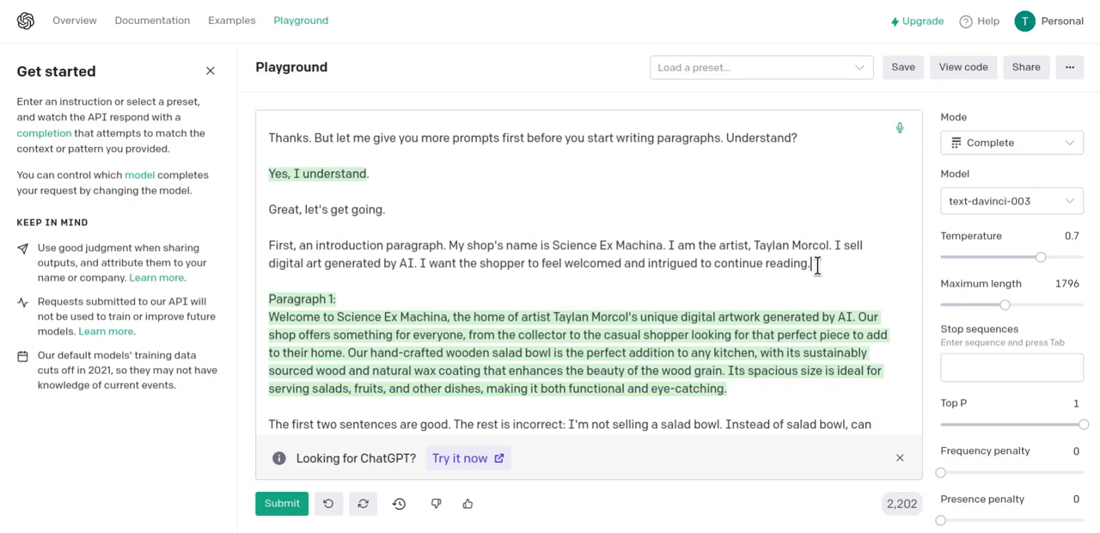
Highlight the introduction prompt sentence by sentence, from "First, an introduction paragraph" through the shop details to how the shopper should feel.
left_click(268, 246)
left_click(441, 246, "shift")
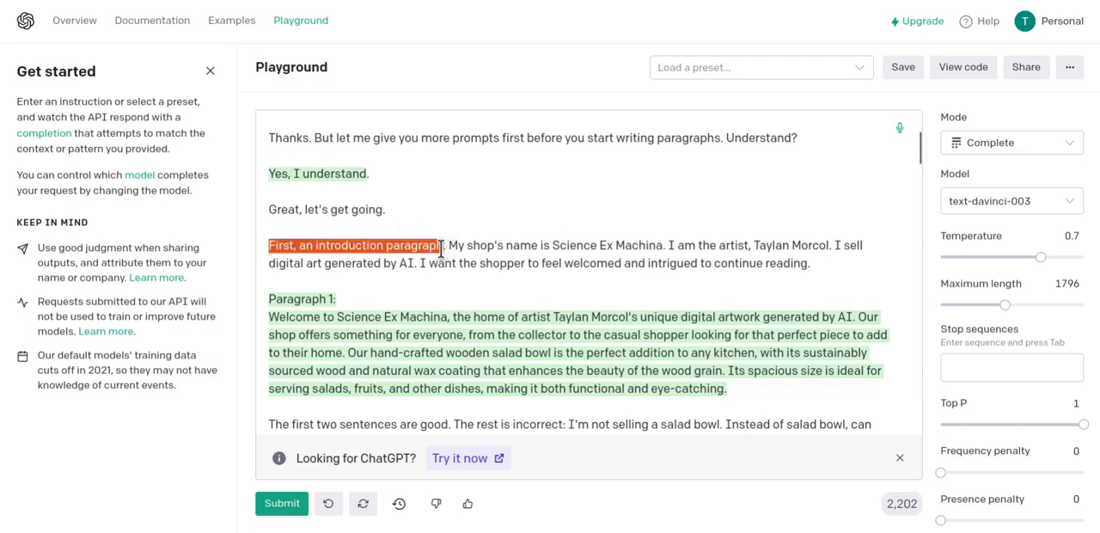
left_click_drag(449, 245, 665, 238)
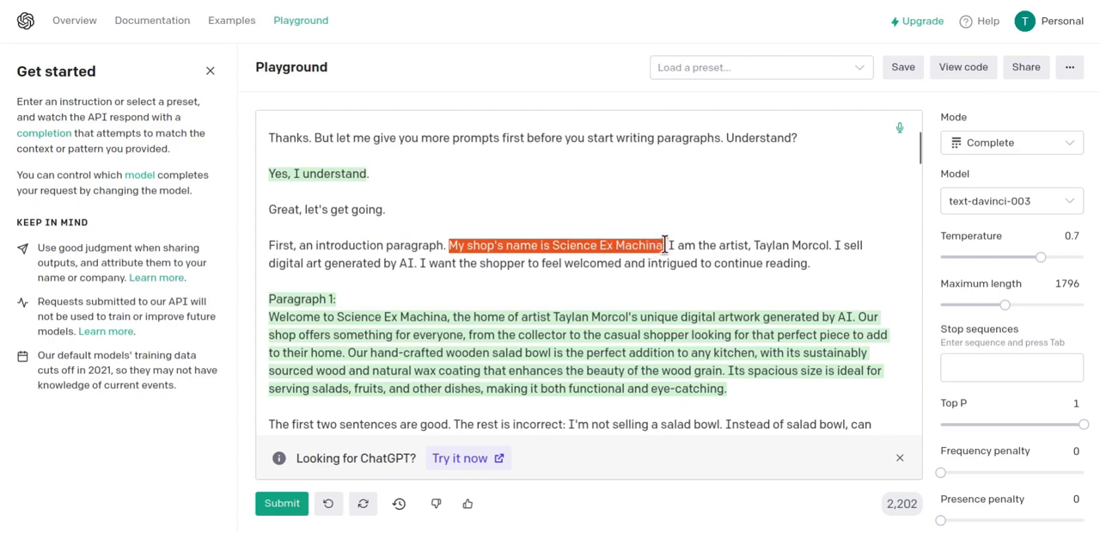
left_click_drag(669, 245, 830, 245)
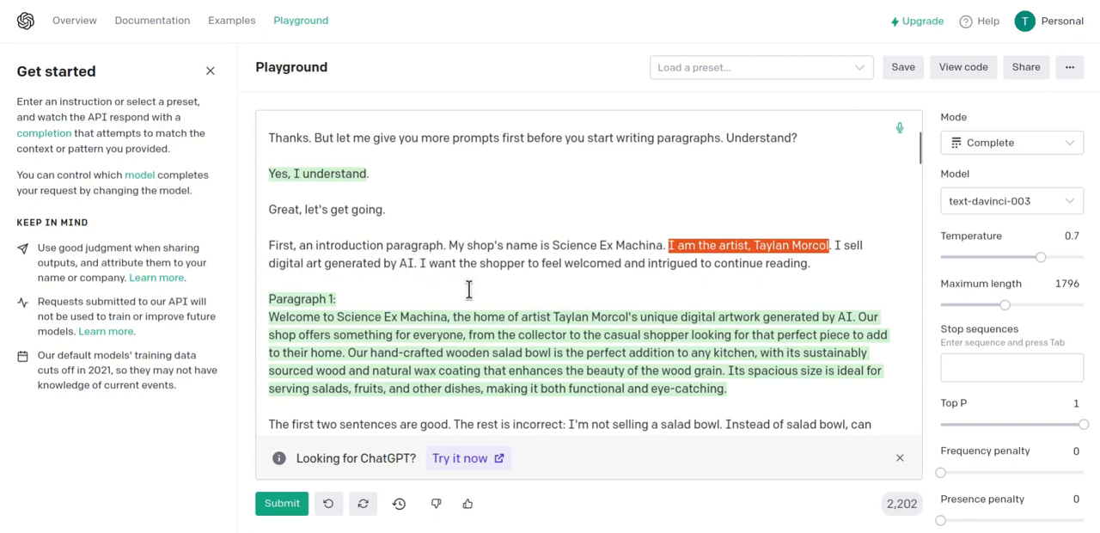
left_click_drag(419, 263, 820, 256)
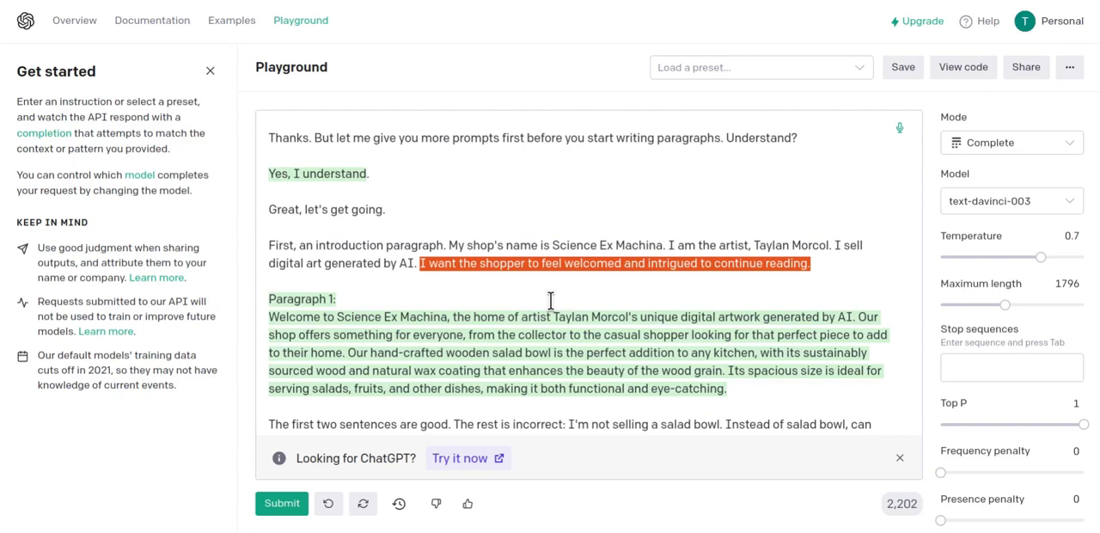
left_click_drag(268, 246, 416, 267)
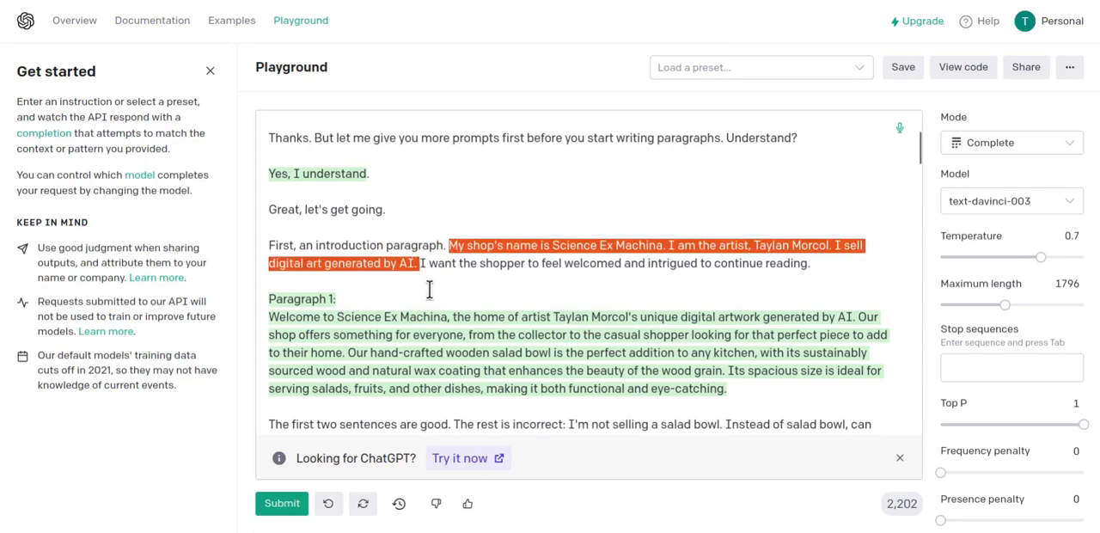
left_click_drag(812, 265, 419, 268)
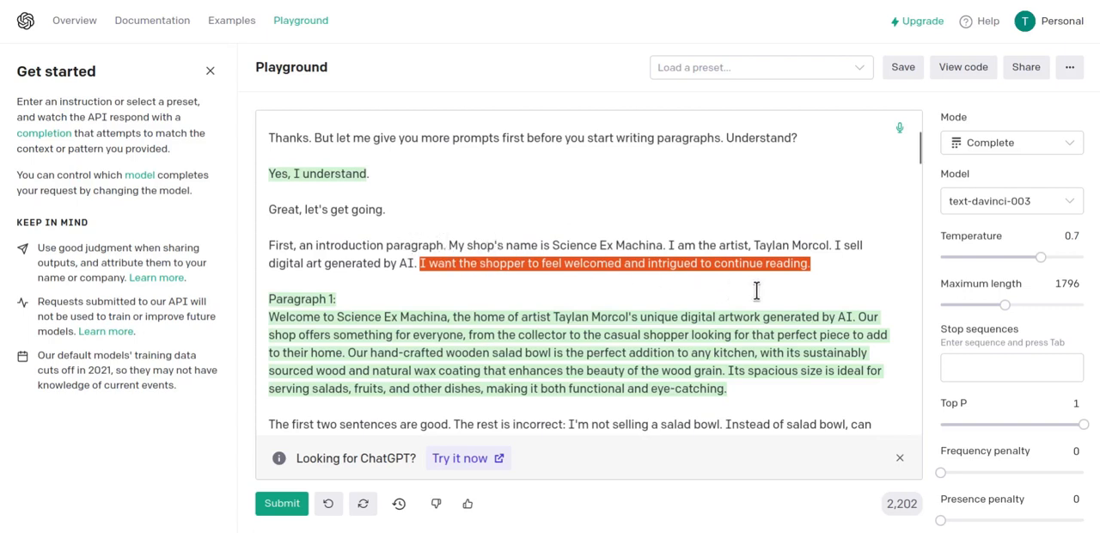
Highlight the first two sentences of the generated "Paragraph 1", and separately the sentences about the hand-crafted wooden salad bowl.
scroll(744, 292, "down", 1)
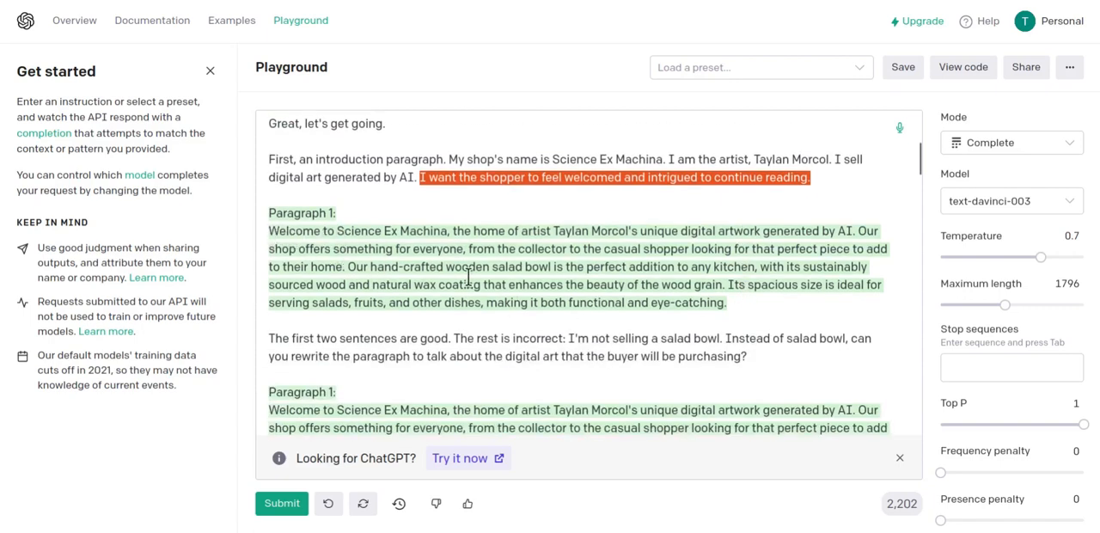
left_click_drag(346, 266, 262, 230)
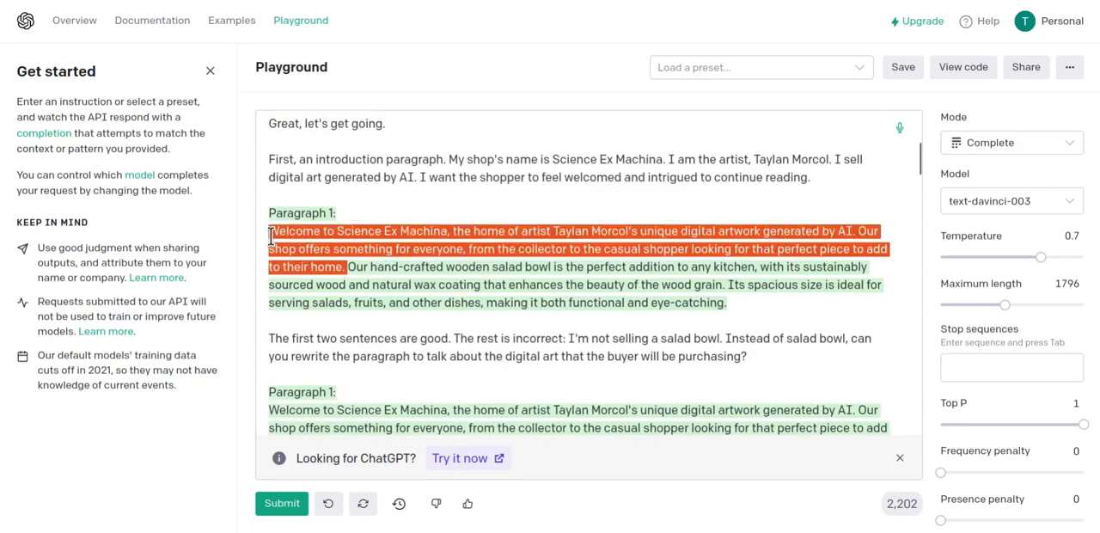
left_click(348, 267)
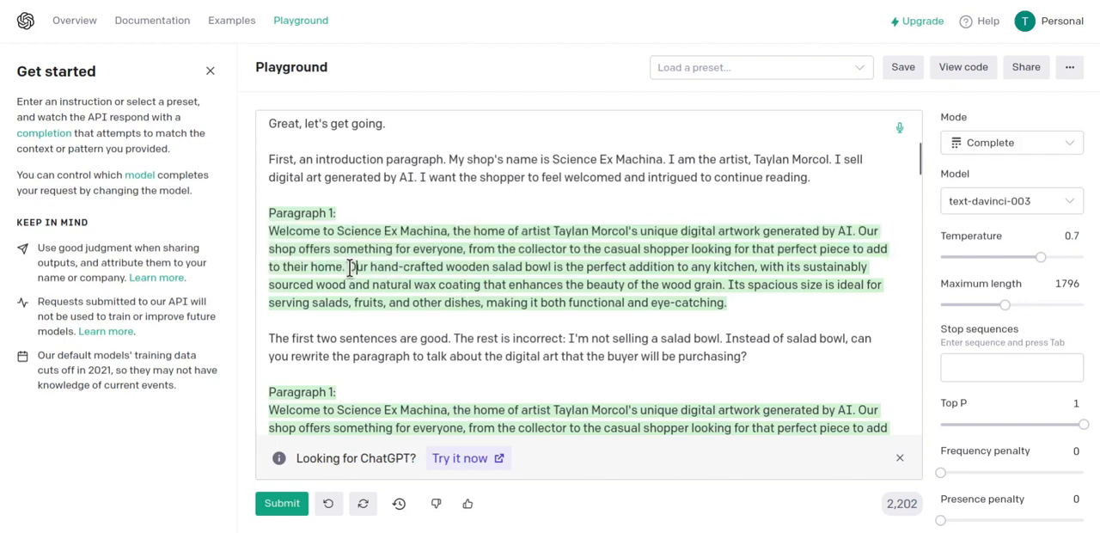
left_click_drag(348, 268, 747, 302)
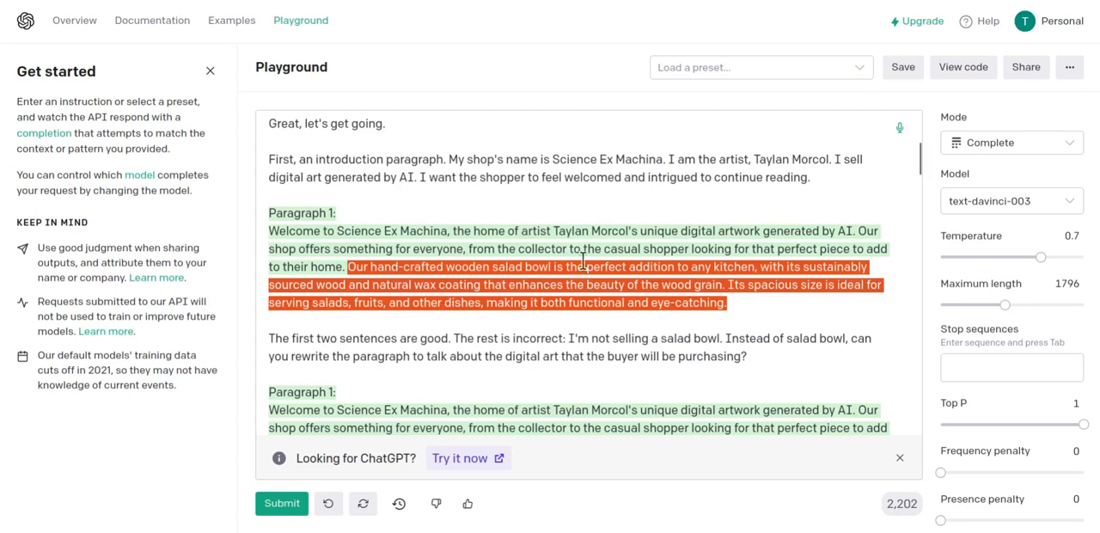
left_click(743, 313)
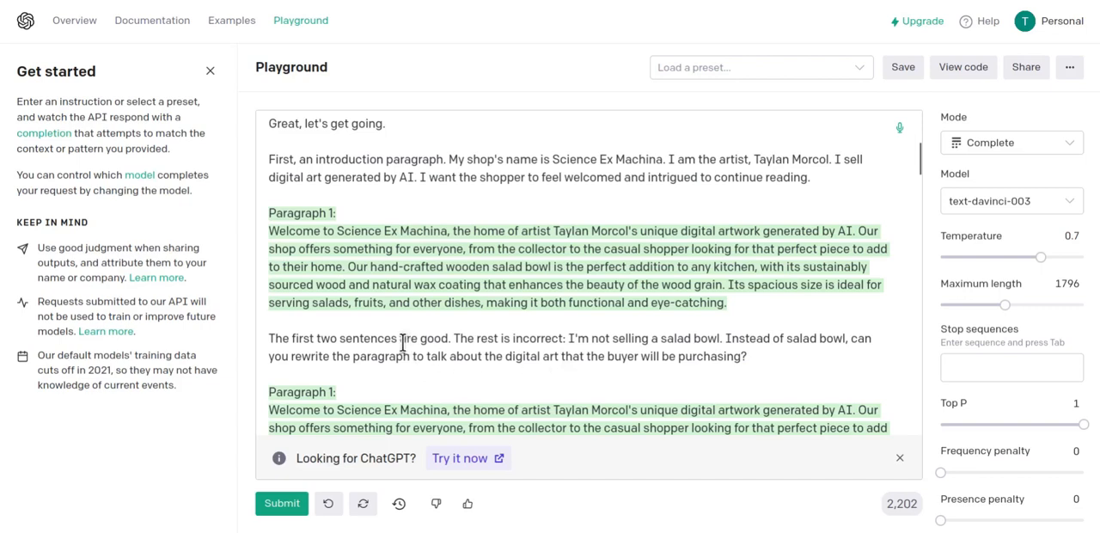
Highlight the correction prompt part by part, from "The rest is incorrect" to the request to rewrite about the digital art.
left_click_drag(268, 338, 564, 335)
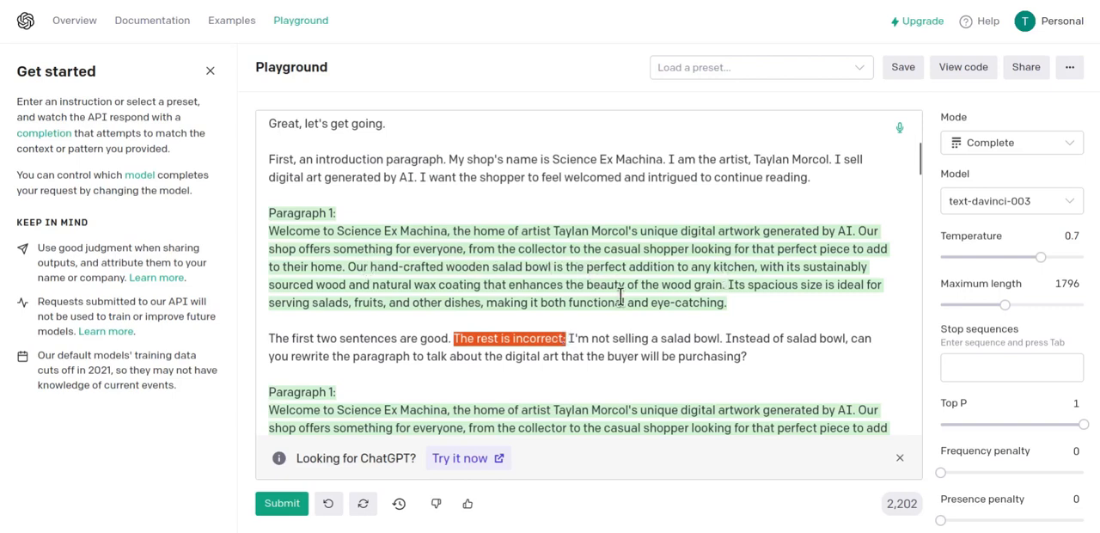
left_click_drag(568, 338, 726, 338)
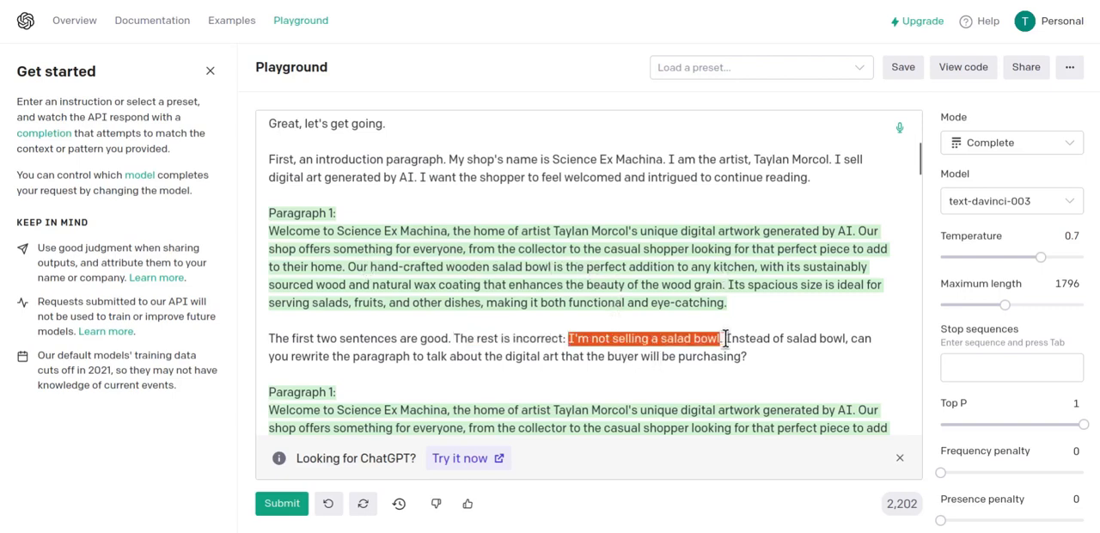
left_click_drag(727, 338, 764, 356)
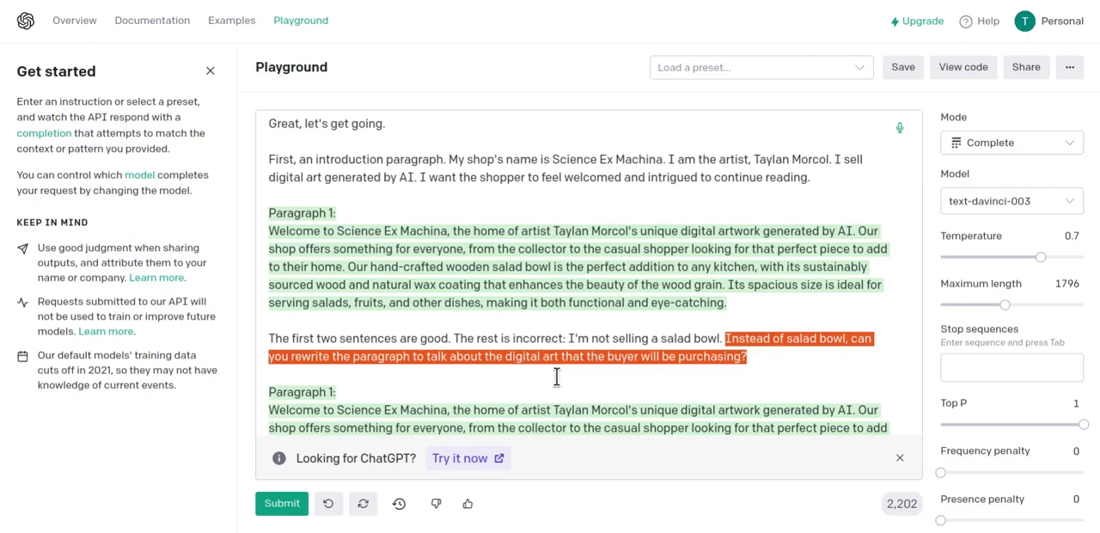
Compare the salad bowl version of "Paragraph 1" with the rewritten digital artwork version and highlight the rewritten text.
scroll(581, 340, "down", 2)
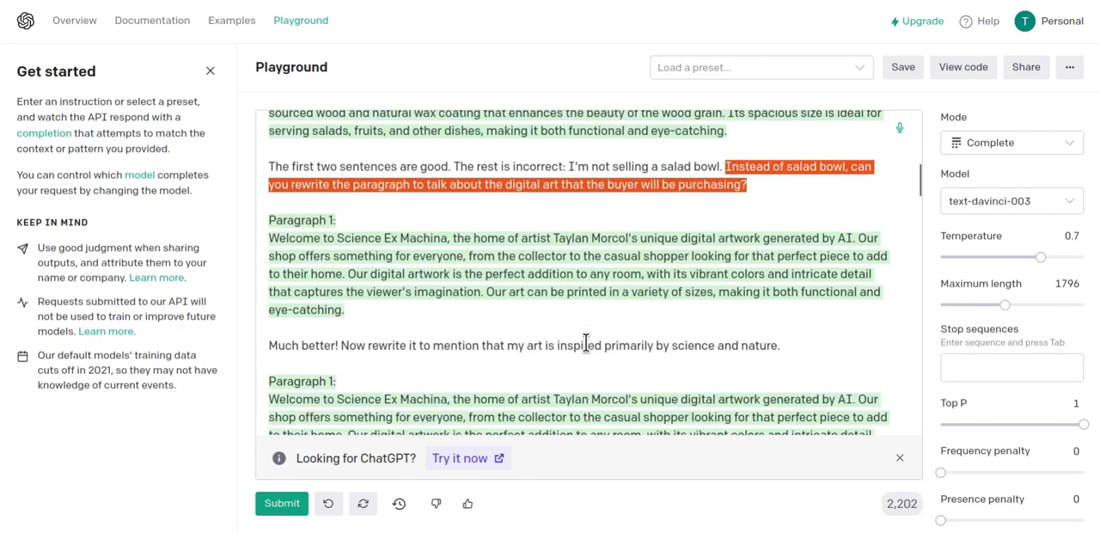
scroll(576, 342, "up", 1)
scroll(303, 249, "down", 1)
scroll(298, 225, "up", 1)
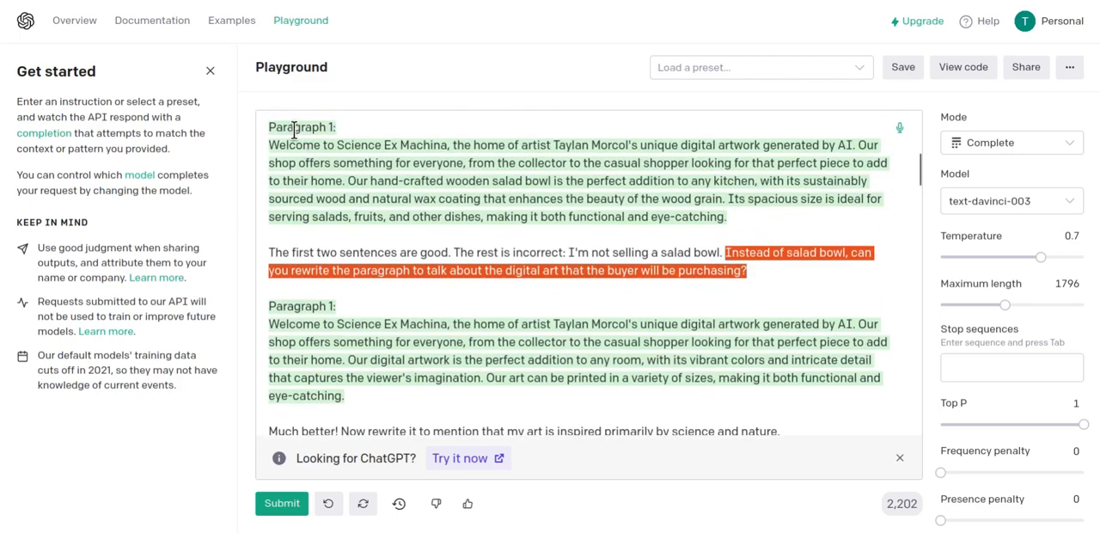
scroll(329, 239, "down", 1)
left_click(346, 306)
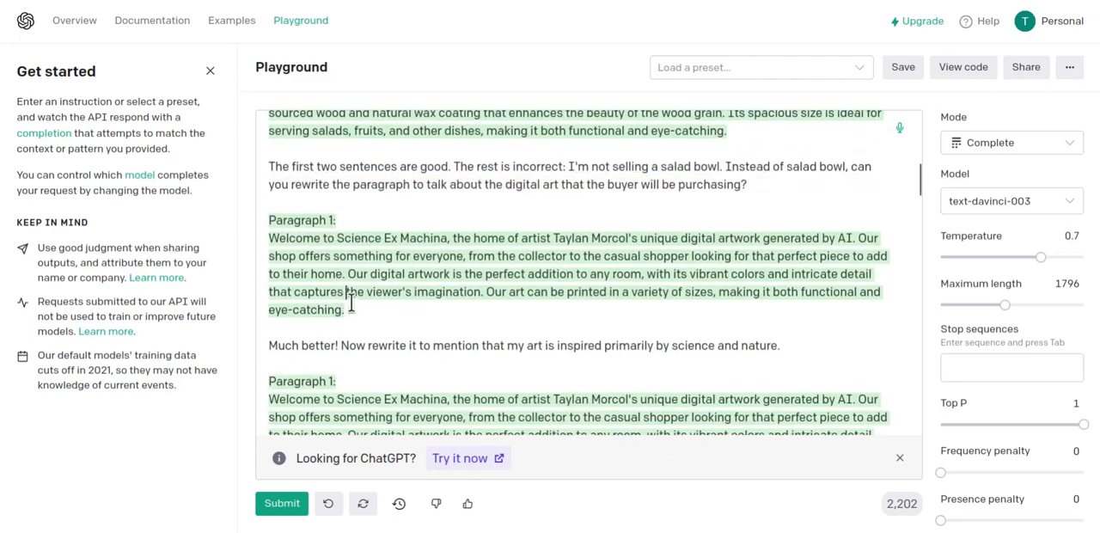
left_click_drag(346, 308, 268, 238)
left_click(387, 317)
Review the rewrite prompts on science and nature inspiration and a casual, friendly tone, highlighting "inspired primarily by science and nature" in the output.
scroll(345, 265, "down", 1)
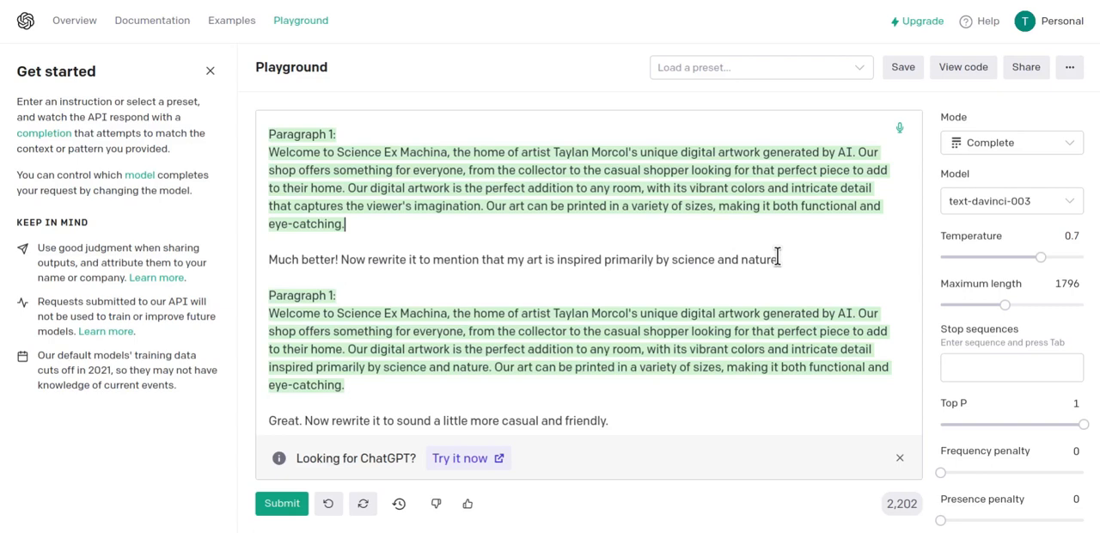
left_click_drag(778, 259, 339, 259)
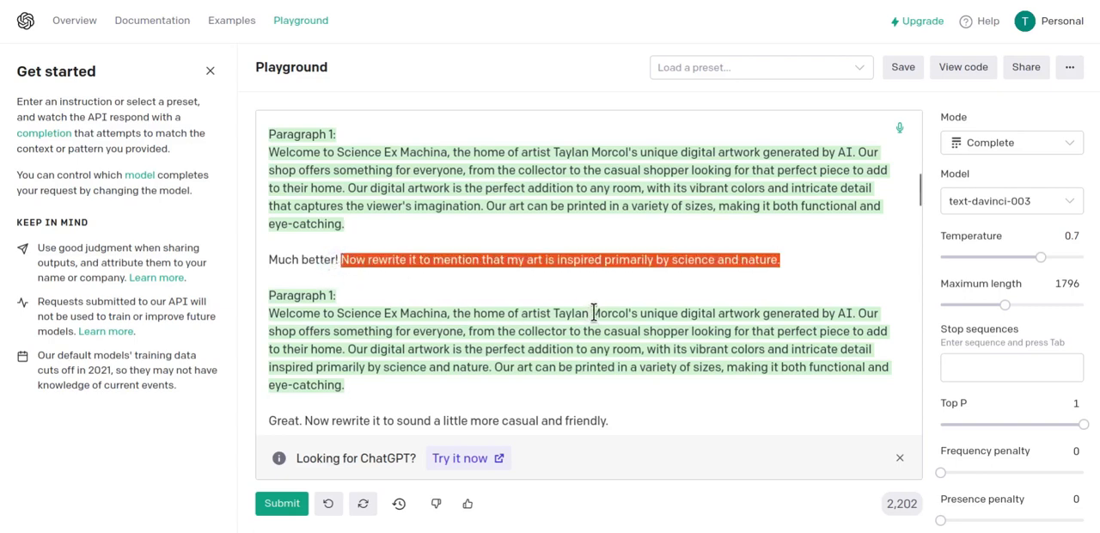
scroll(607, 313, "down", 1)
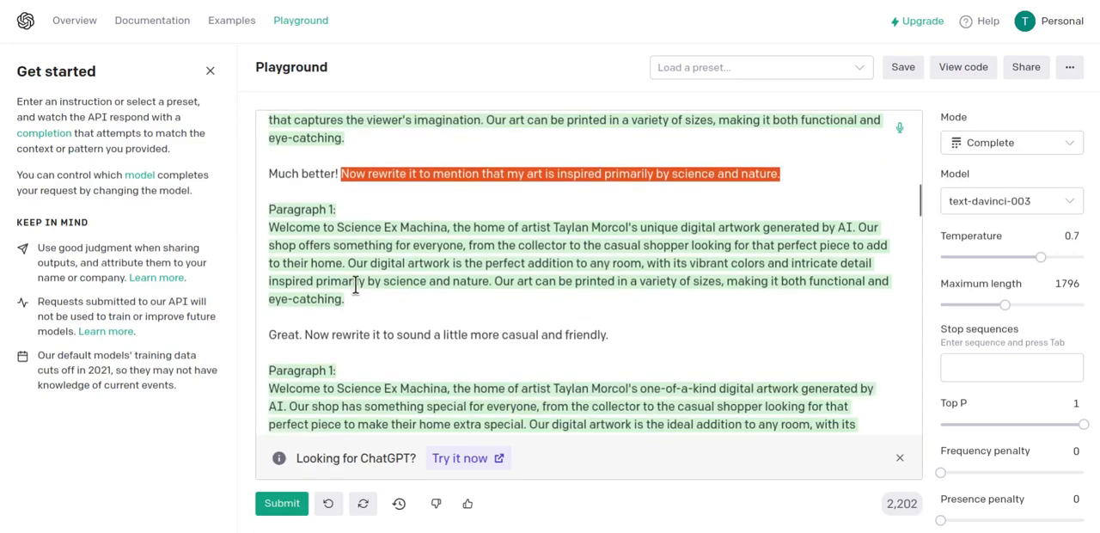
left_click_drag(269, 281, 490, 284)
scroll(359, 264, "down", 1)
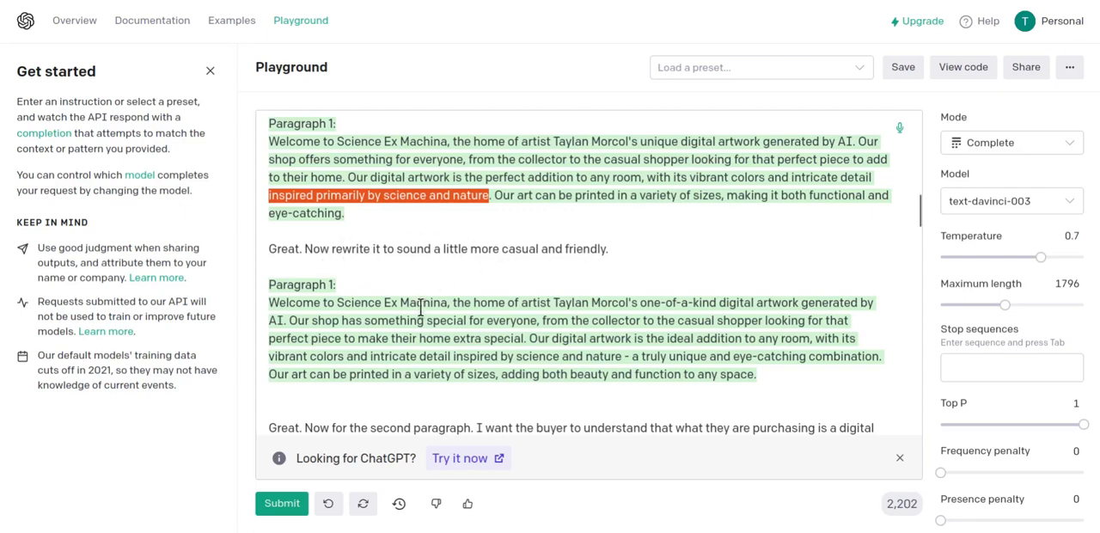
left_click(623, 342)
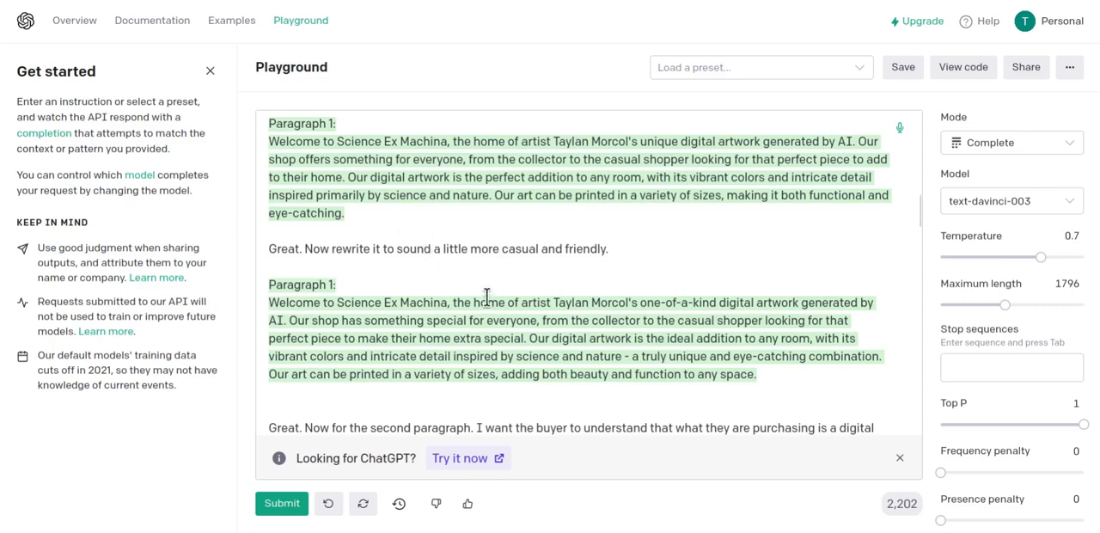
scroll(487, 295, "down", 1)
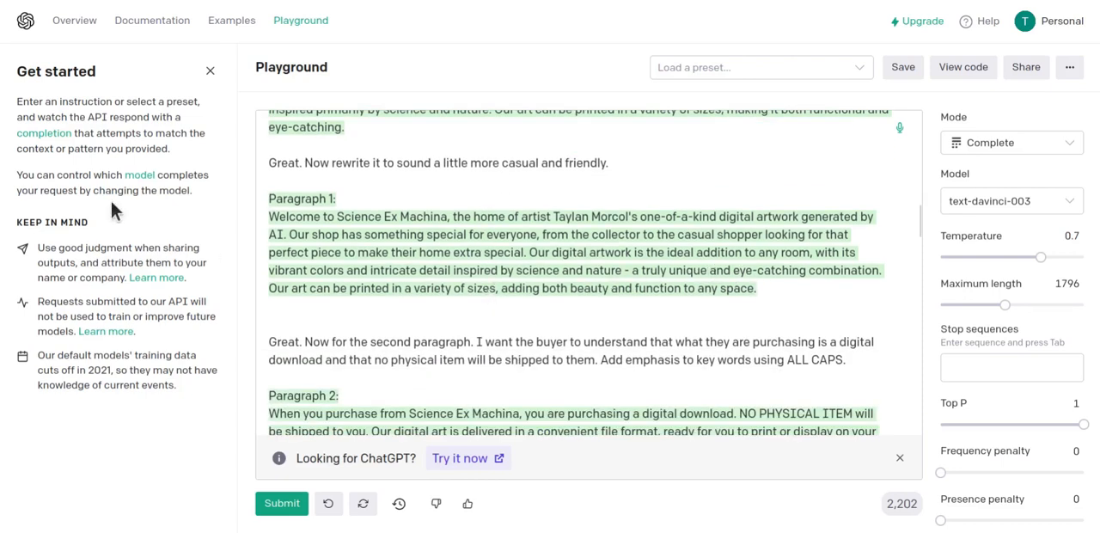
Switch to the Etsy product description document in LibreOffice Writer and bring up its opening paragraphs.
left_click(0, 52)
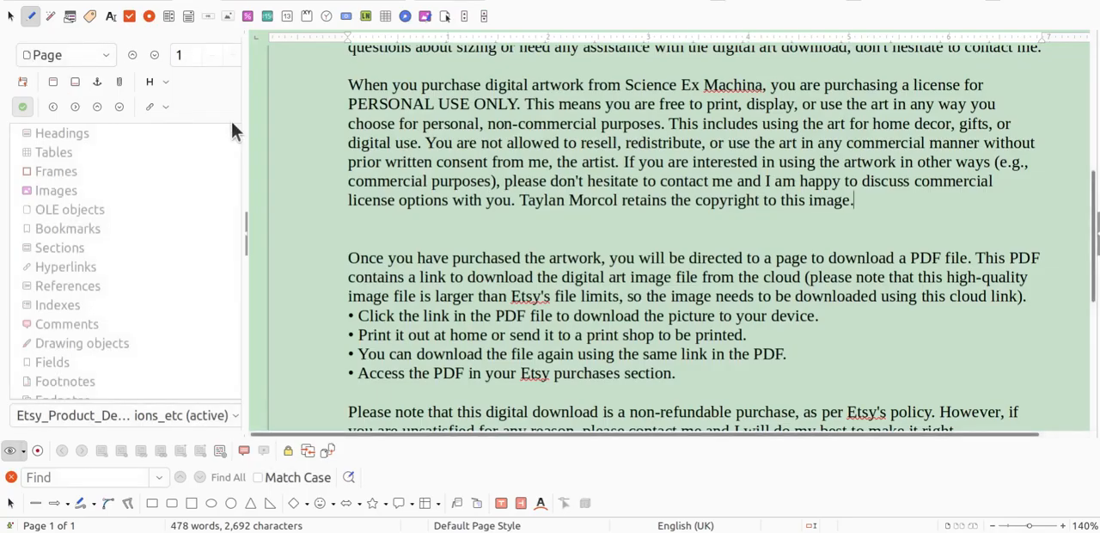
scroll(833, 269, "up", 2)
scroll(834, 269, "up", 4)
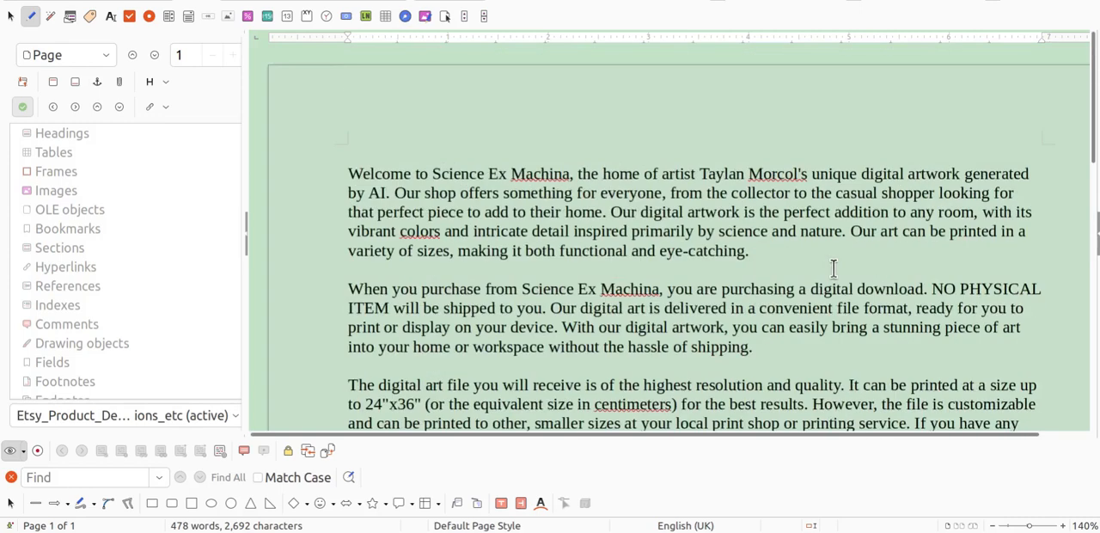
scroll(833, 269, "down", 1)
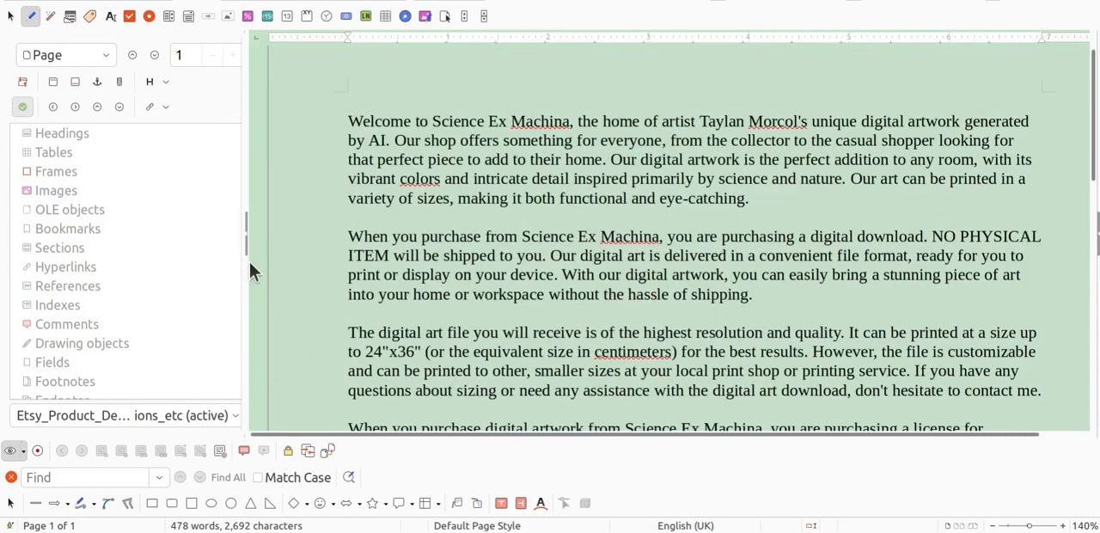
left_click_drag(342, 433, 379, 429)
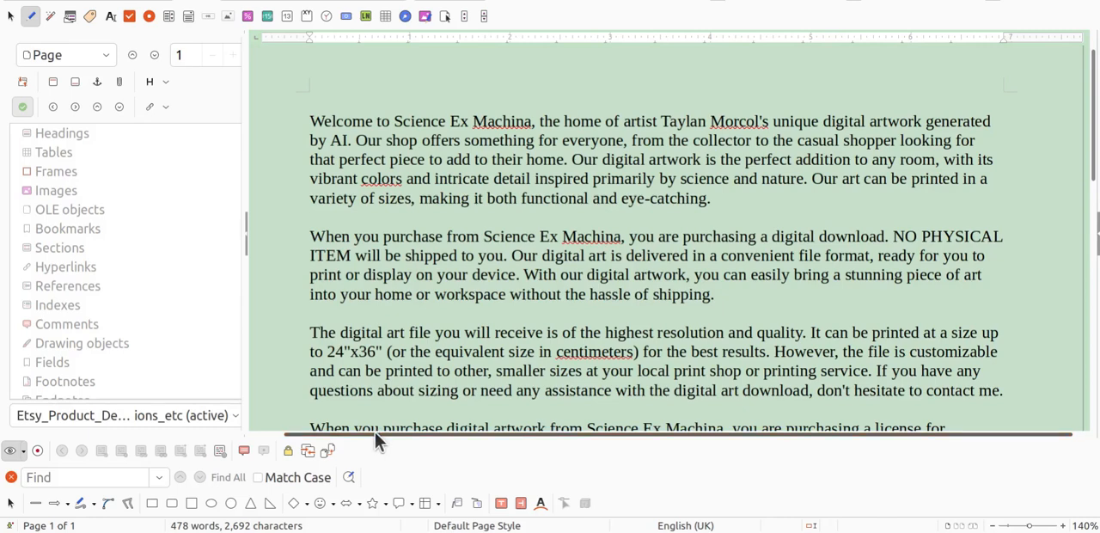
Highlight the whole "Welcome to Science Ex Machina" paragraph and skim the paragraphs that follow it.
double_click(312, 123)
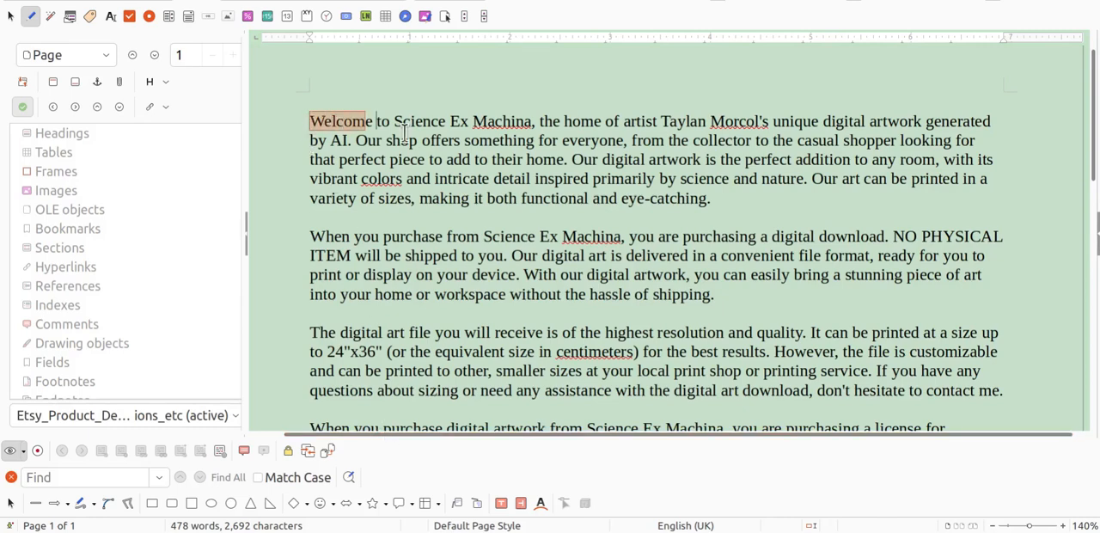
left_click_drag(403, 134, 641, 222)
scroll(549, 253, "down", 3)
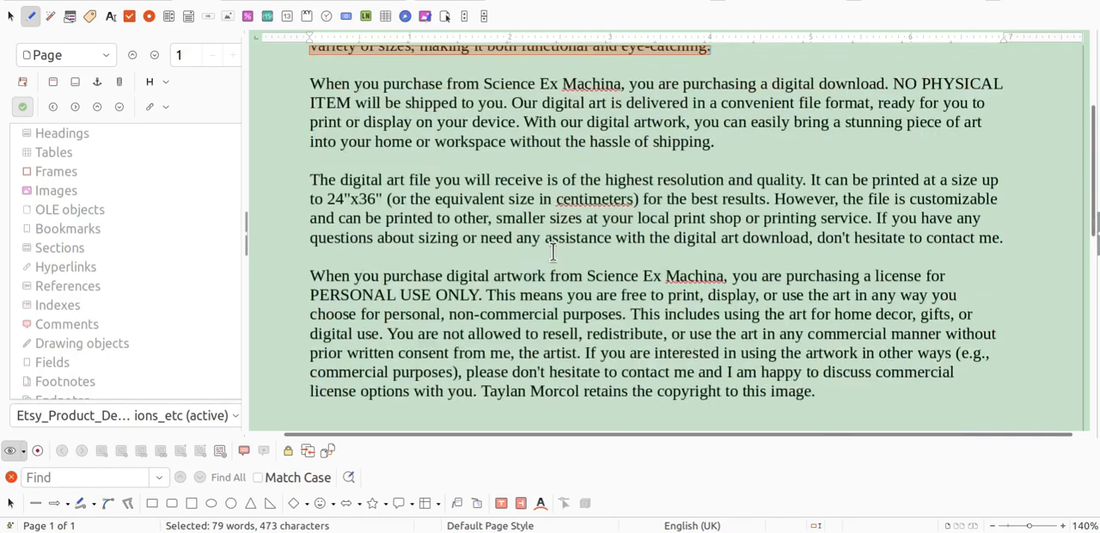
scroll(552, 252, "down", 6)
scroll(555, 248, "up", 8)
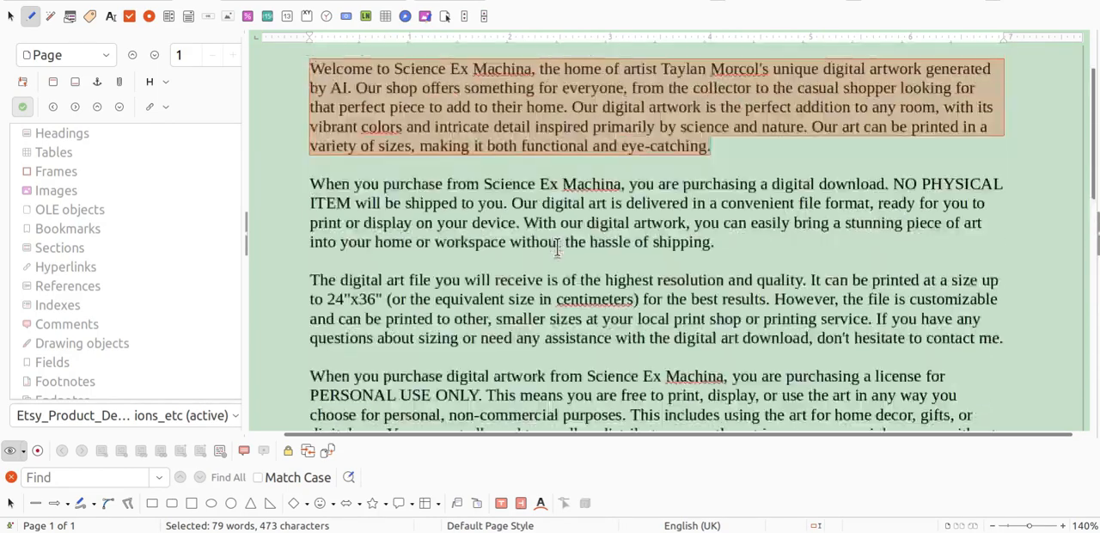
scroll(557, 248, "up", 2)
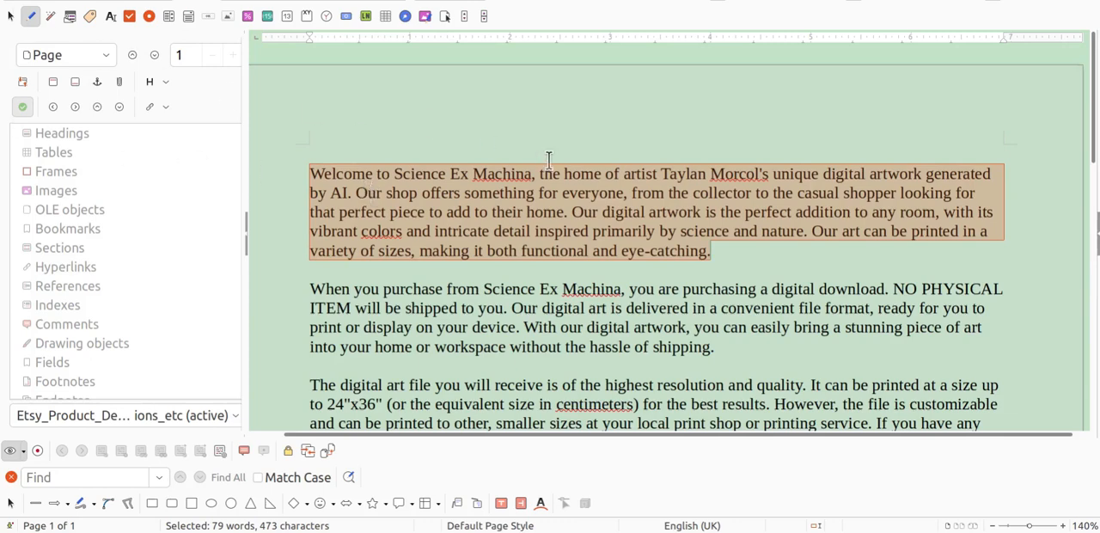
Return to the OpenAI Playground and review the second paragraph prompt and its output, highlighting "Add emphasis to key words using ALL CAPS".
key("alt+Tab")
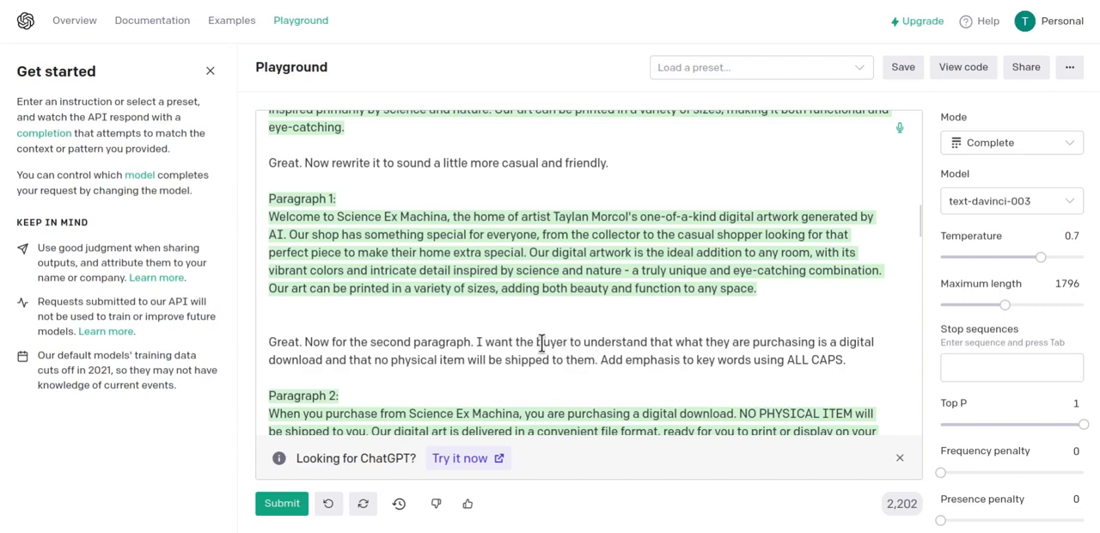
scroll(541, 342, "down", 1)
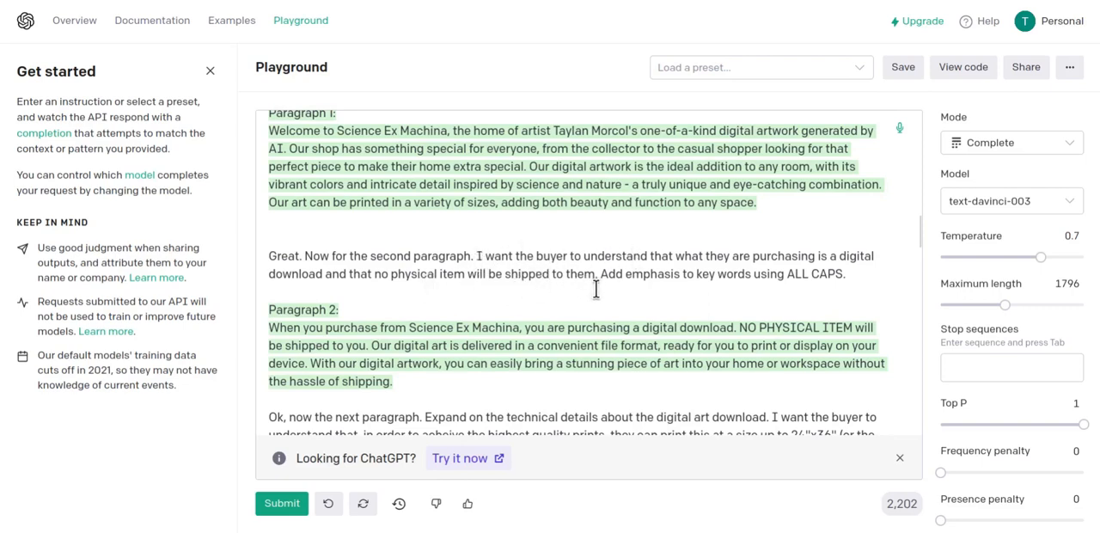
left_click_drag(600, 274, 843, 274)
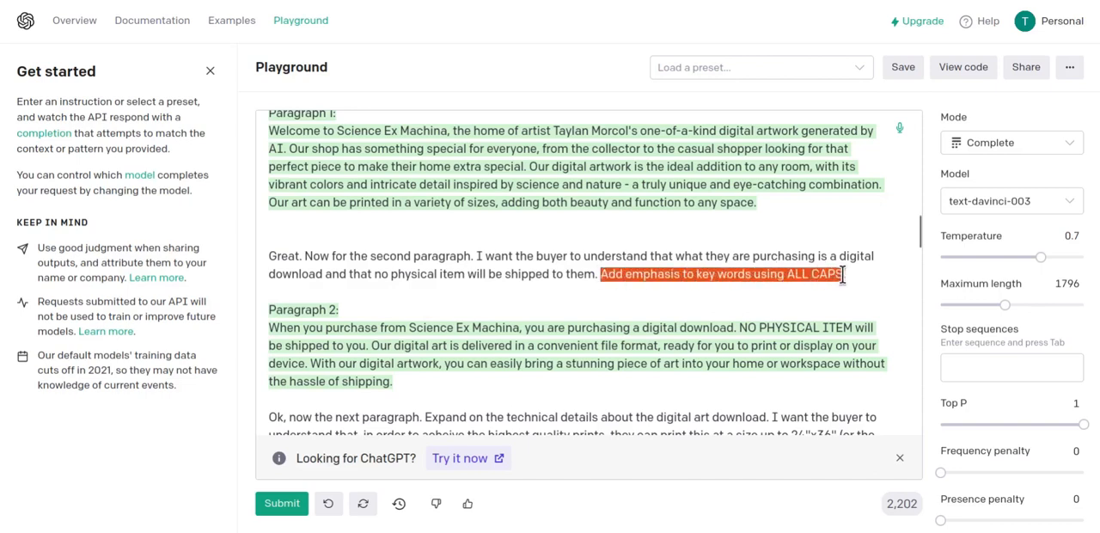
scroll(604, 338, "down", 1)
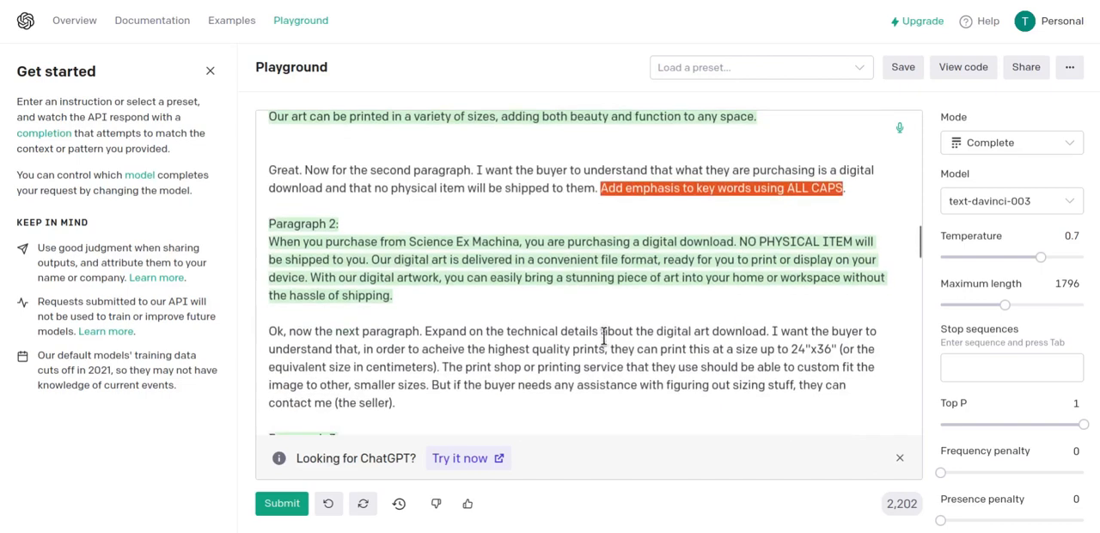
Reread the second paragraph output, then switch to LibreOffice Writer and find the matching digital download paragraph in the product description document.
scroll(436, 289, "down", 1)
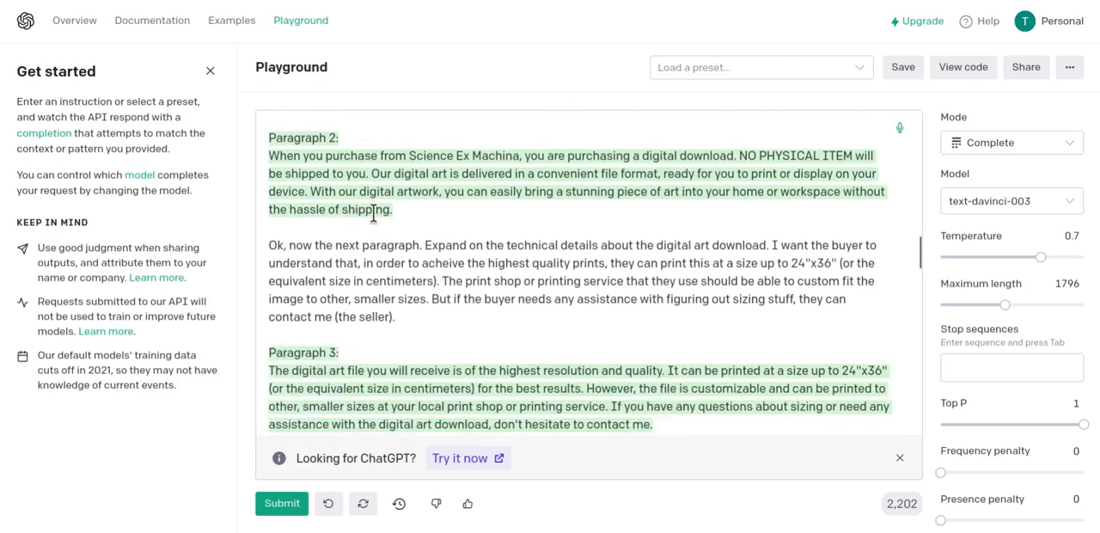
scroll(405, 226, "up", 1)
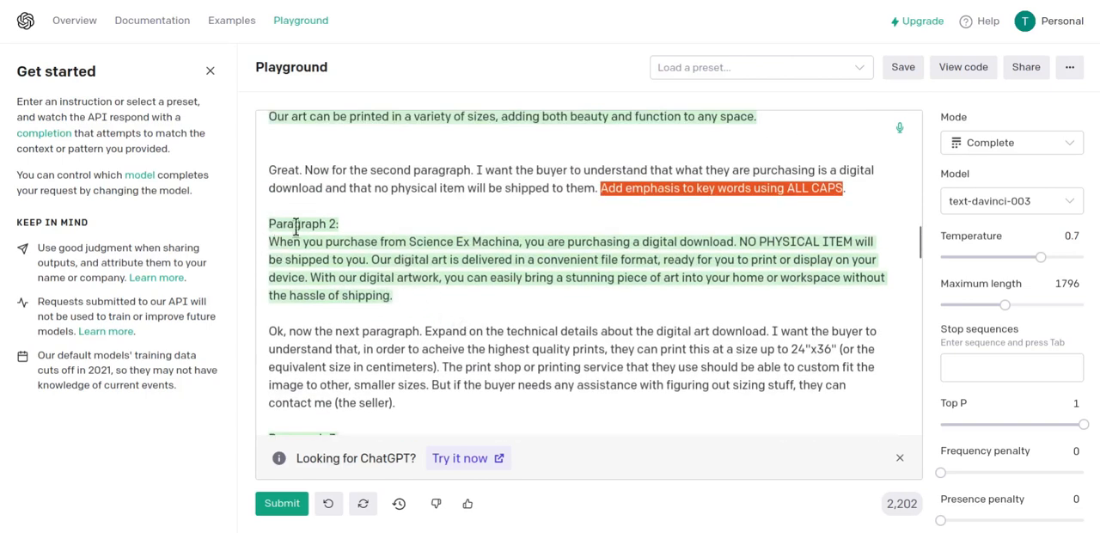
left_click(1, 77)
left_click(532, 295)
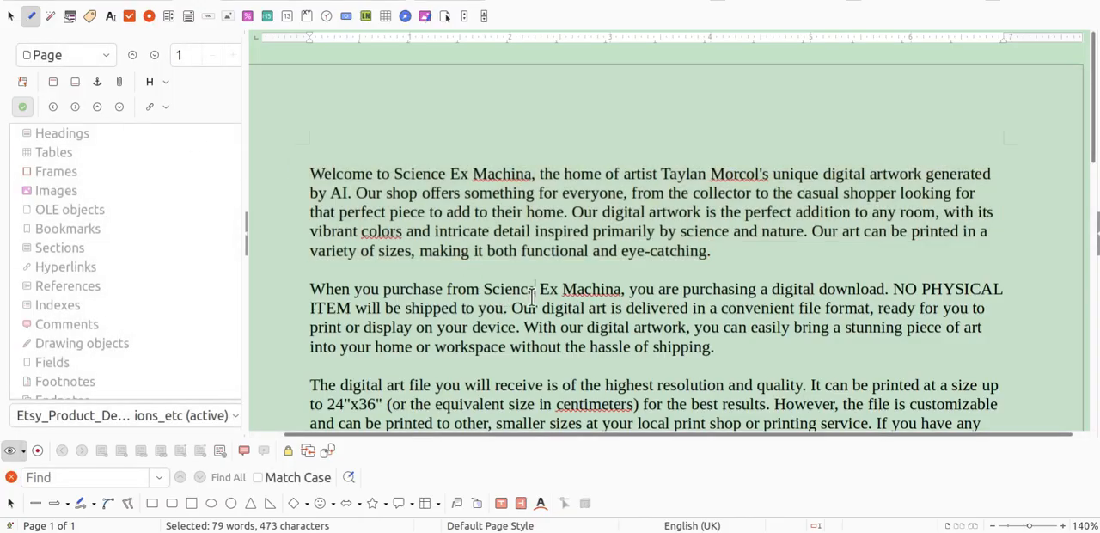
scroll(550, 288, "down", 1)
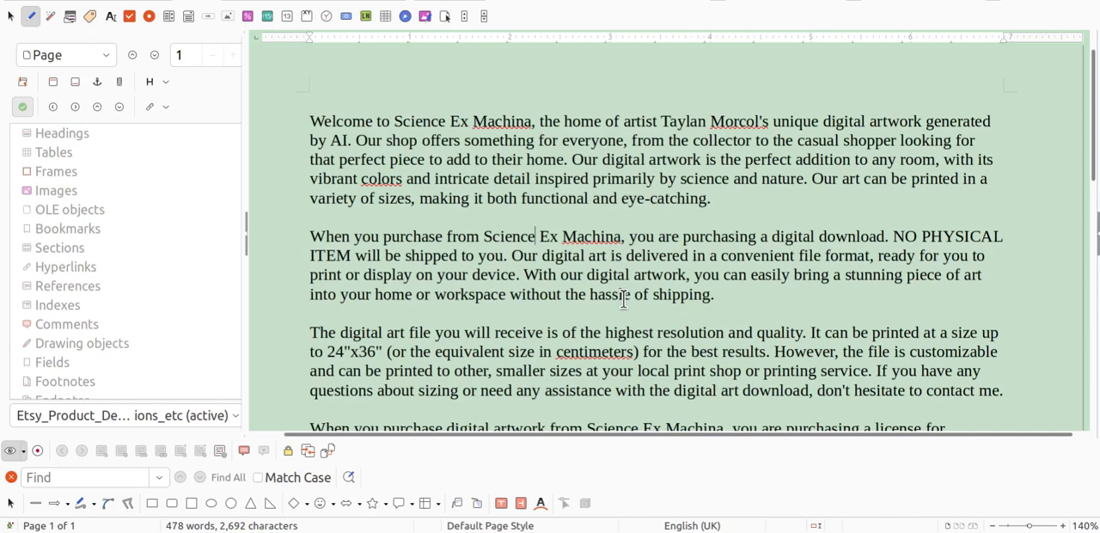
Return to the OpenAI Playground and review the third paragraph prompt and output on print sizes and technical details.
key("alt+Tab")
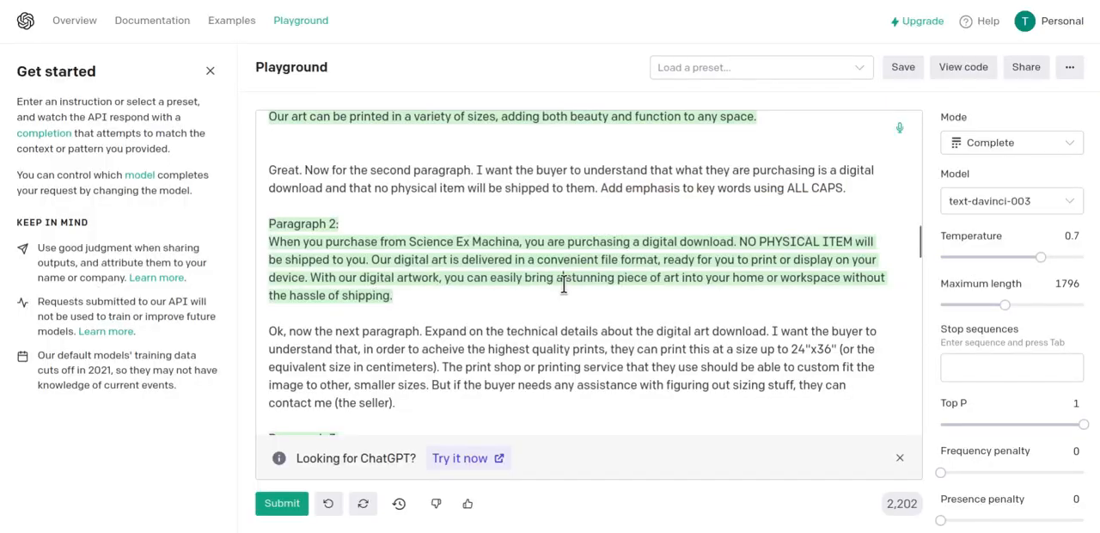
scroll(474, 282, "down", 1)
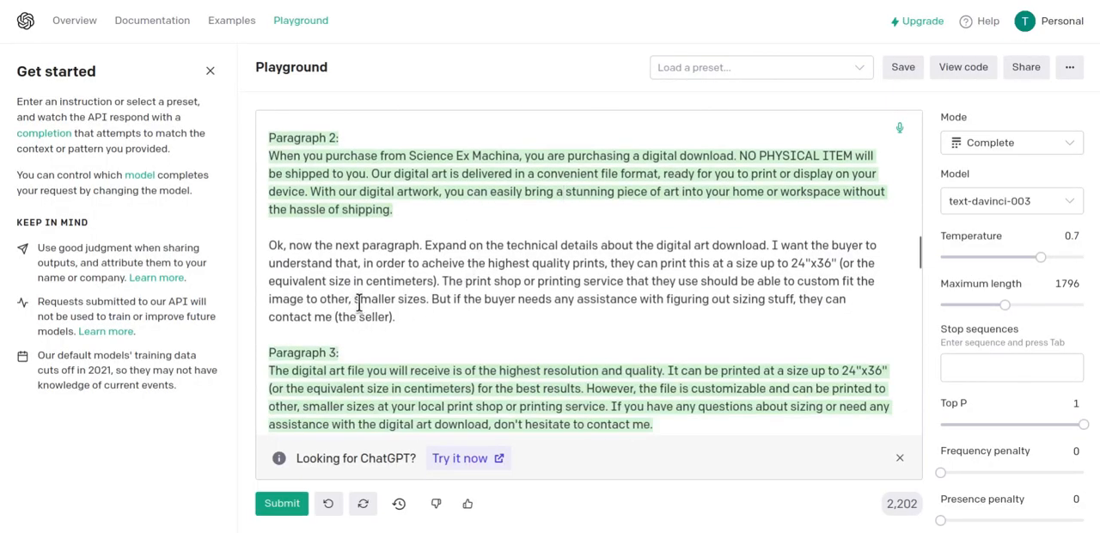
scroll(357, 302, "down", 1)
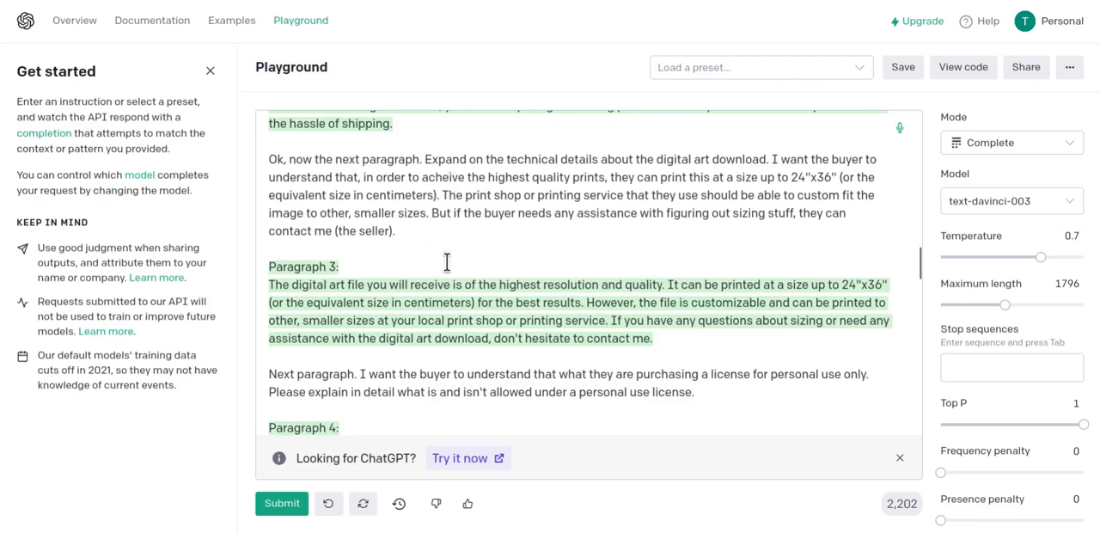
scroll(471, 246, "down", 1)
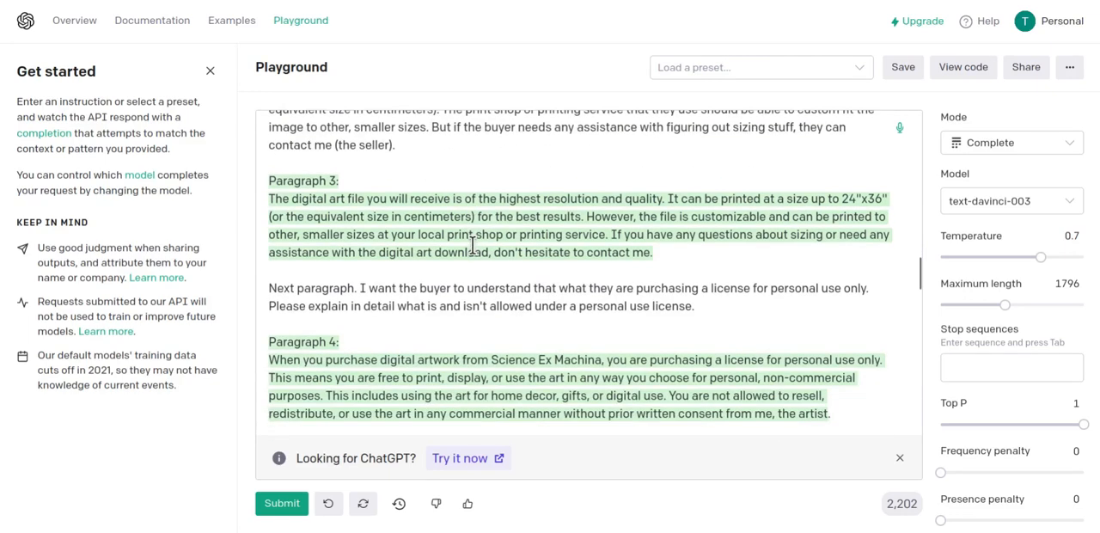
Review the Paragraph 4 personal-use license prompts and rewrites, including the commercial license mention and the all-caps emphasis.
scroll(464, 292, "down", 2)
scroll(413, 278, "down", 3)
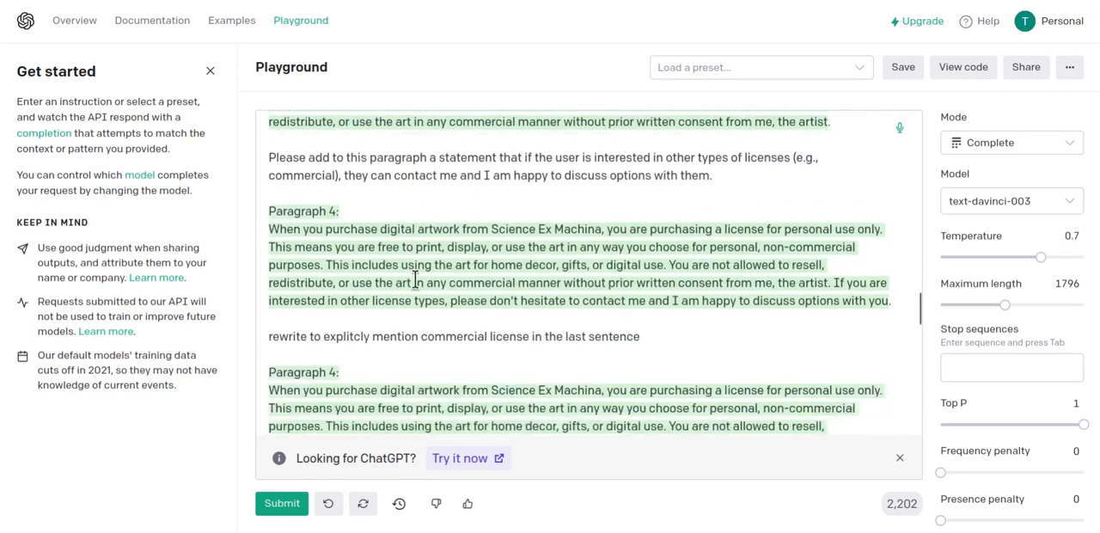
scroll(425, 258, "down", 1)
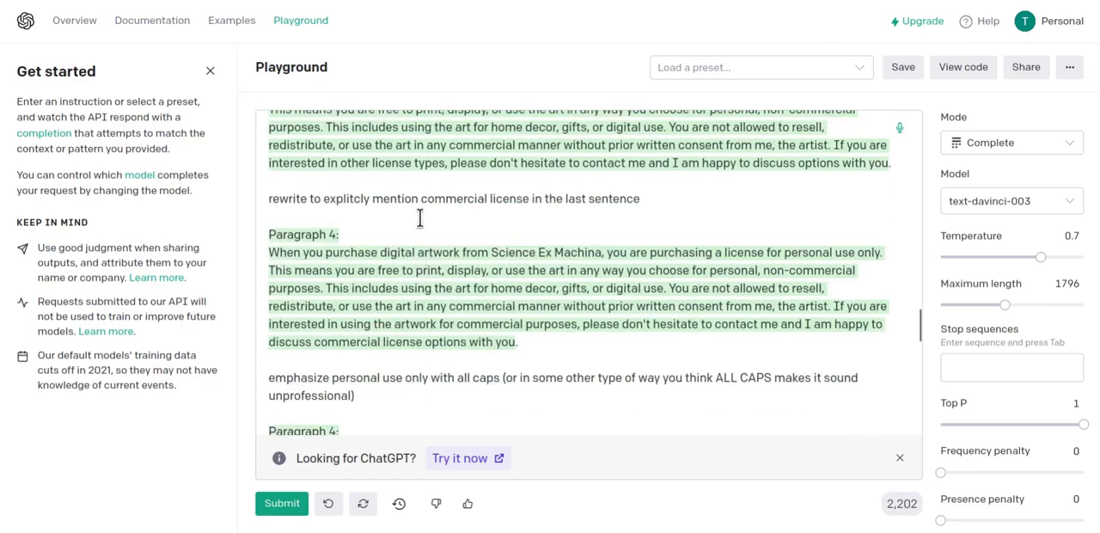
scroll(436, 215, "up", 1)
scroll(430, 225, "down", 1)
scroll(467, 286, "down", 1)
scroll(465, 292, "down", 1)
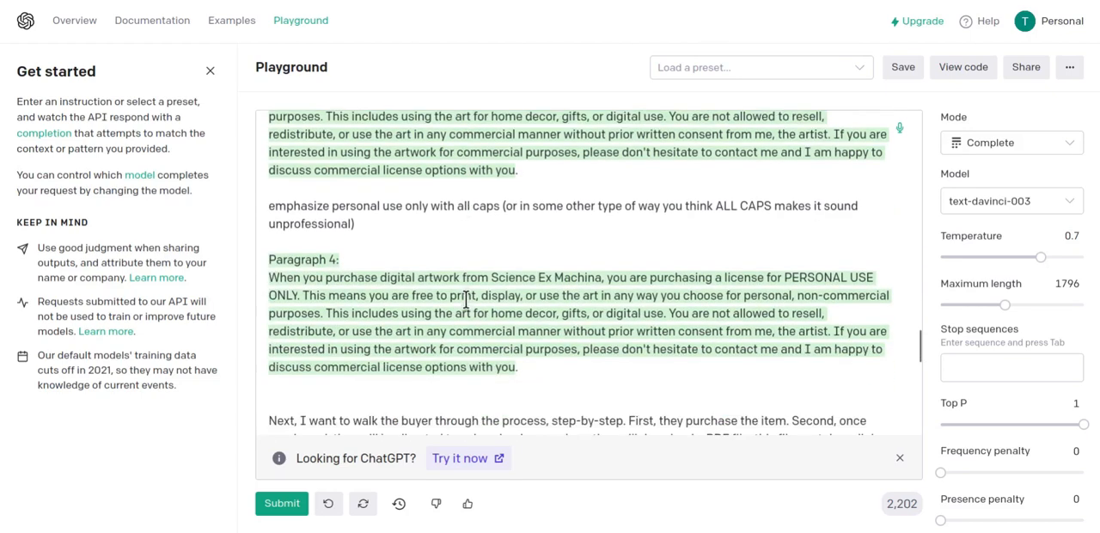
scroll(406, 256, "down", 1)
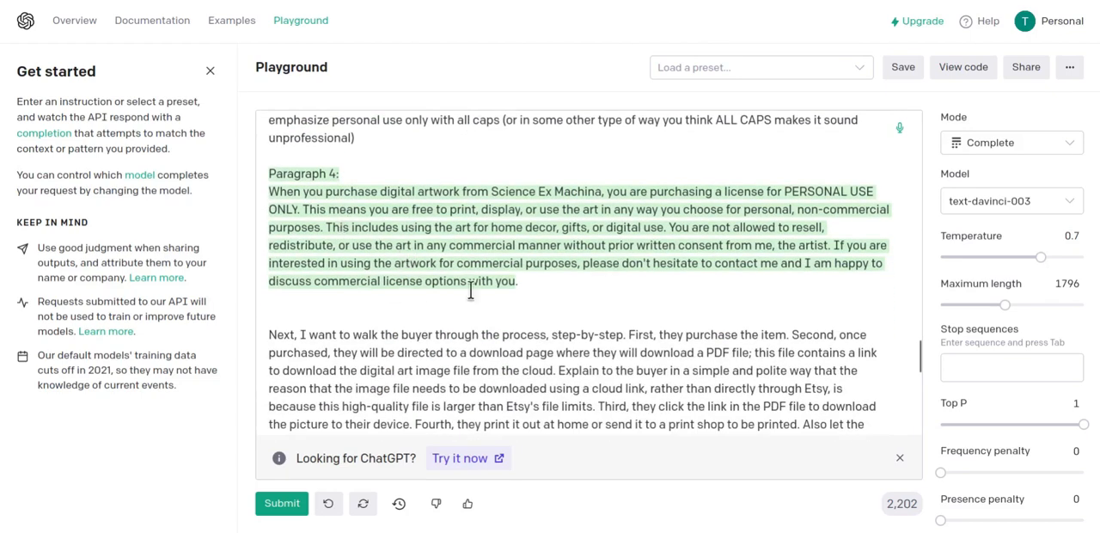
Review the Paragraph 5 download steps and the Paragraph 6 refund text, highlighting the prompt "re-write as bullet points".
scroll(385, 262, "down", 2)
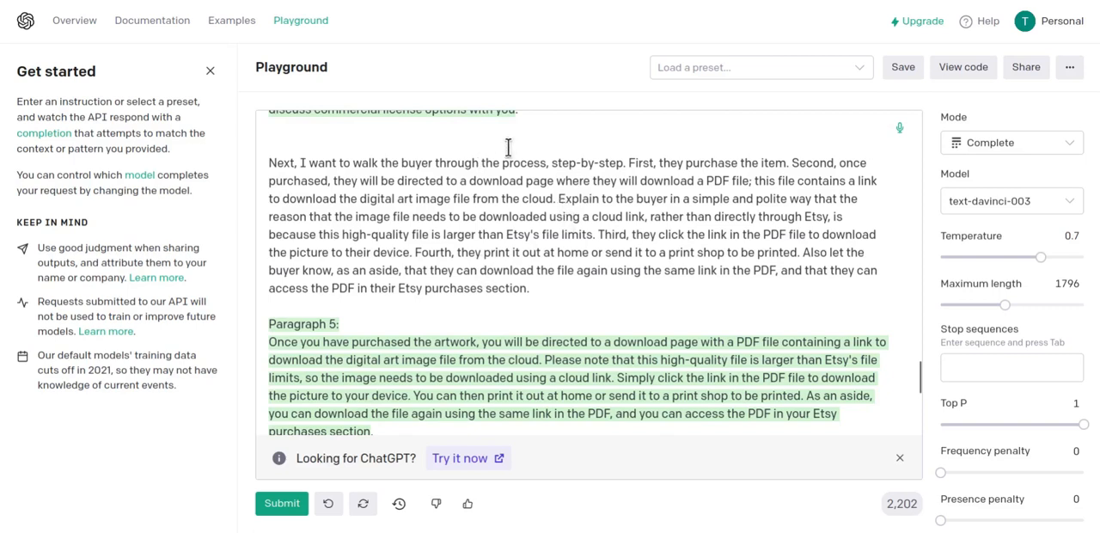
scroll(542, 277, "down", 1)
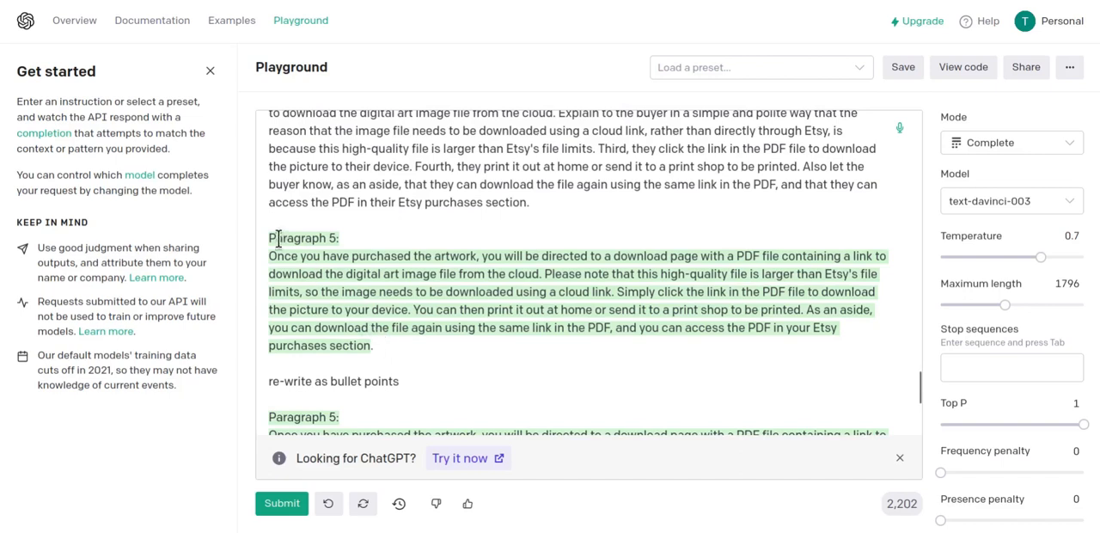
scroll(383, 340, "down", 2)
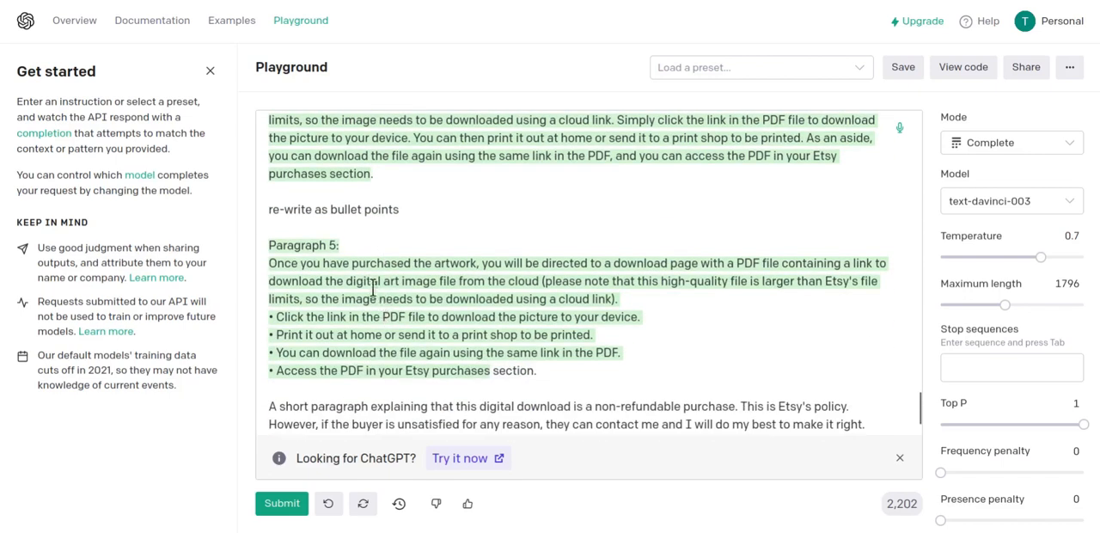
triple_click(297, 210)
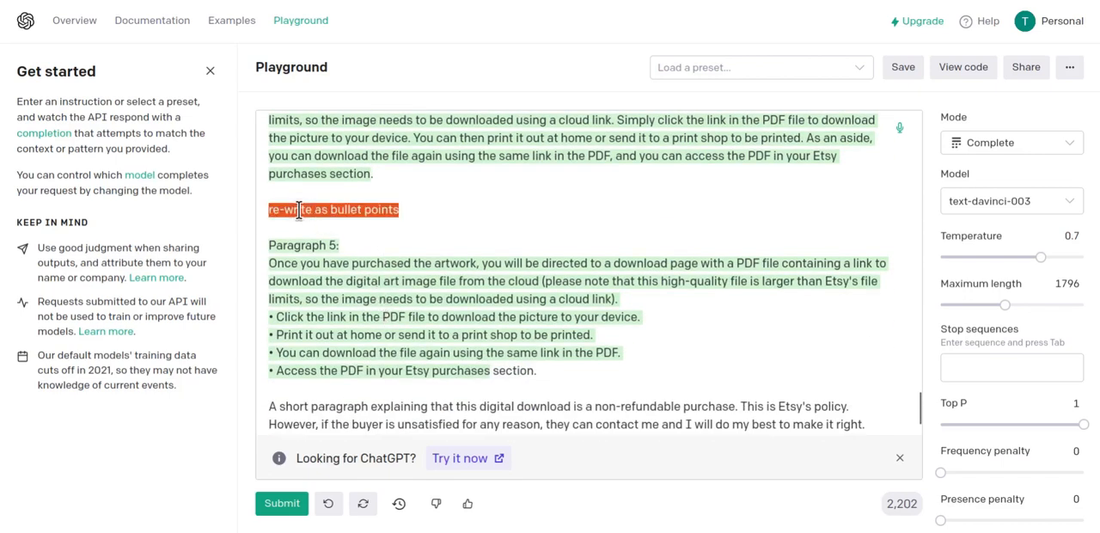
scroll(378, 275, "up", 1)
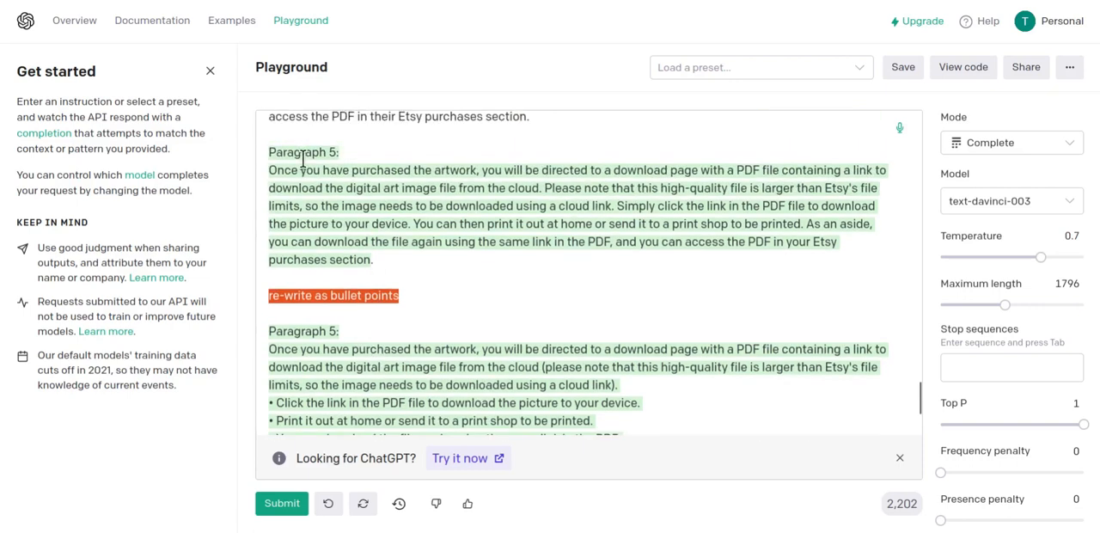
scroll(356, 329, "down", 1)
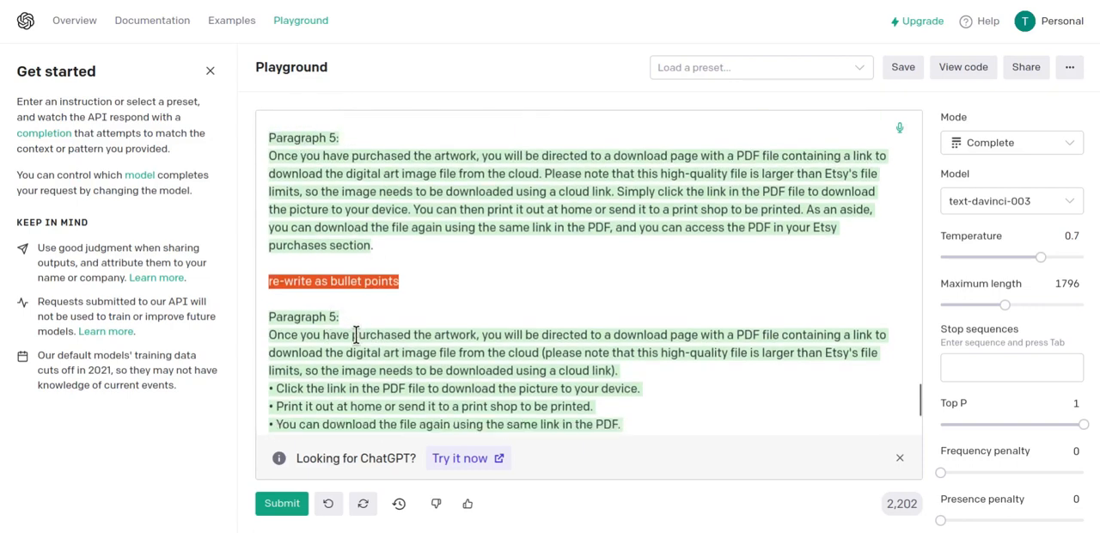
scroll(394, 320, "down", 1)
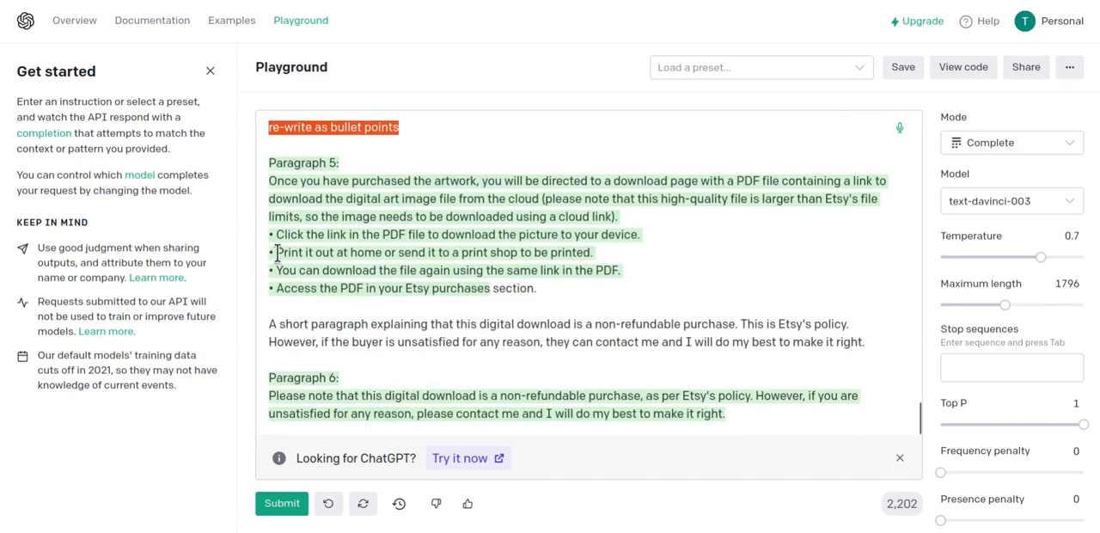
Switch to the LibreOffice Writer document and skim the full product description from the welcome paragraph to the non-refundable purchase note.
key("alt+Tab")
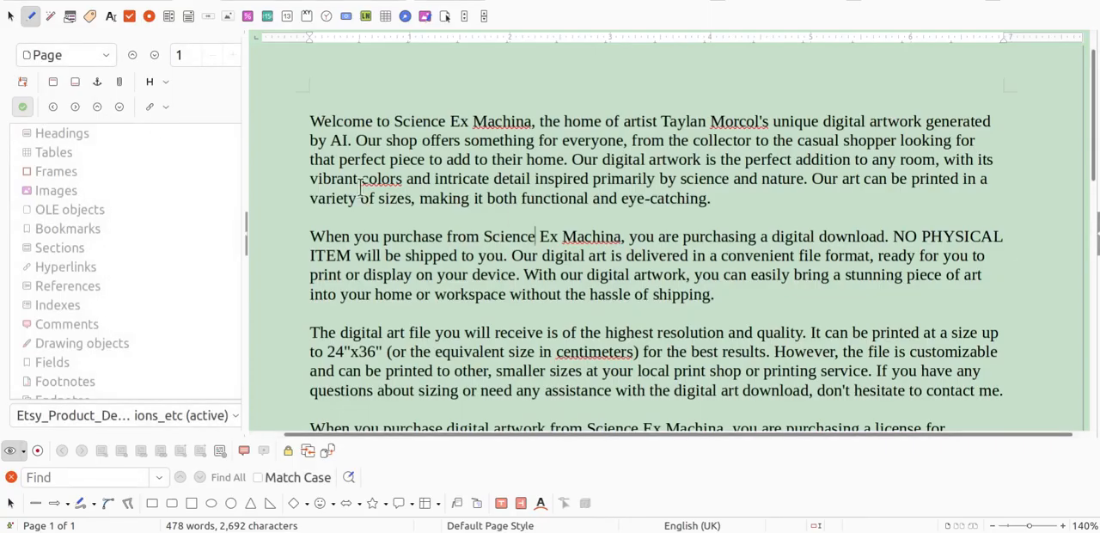
scroll(588, 186, "down", 3)
scroll(589, 185, "down", 3)
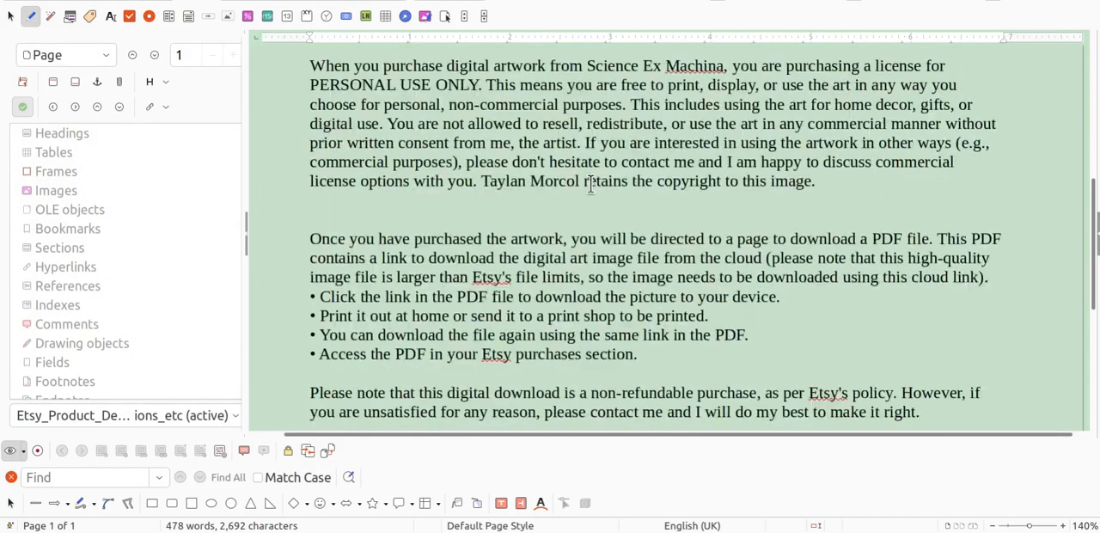
scroll(589, 184, "up", 7)
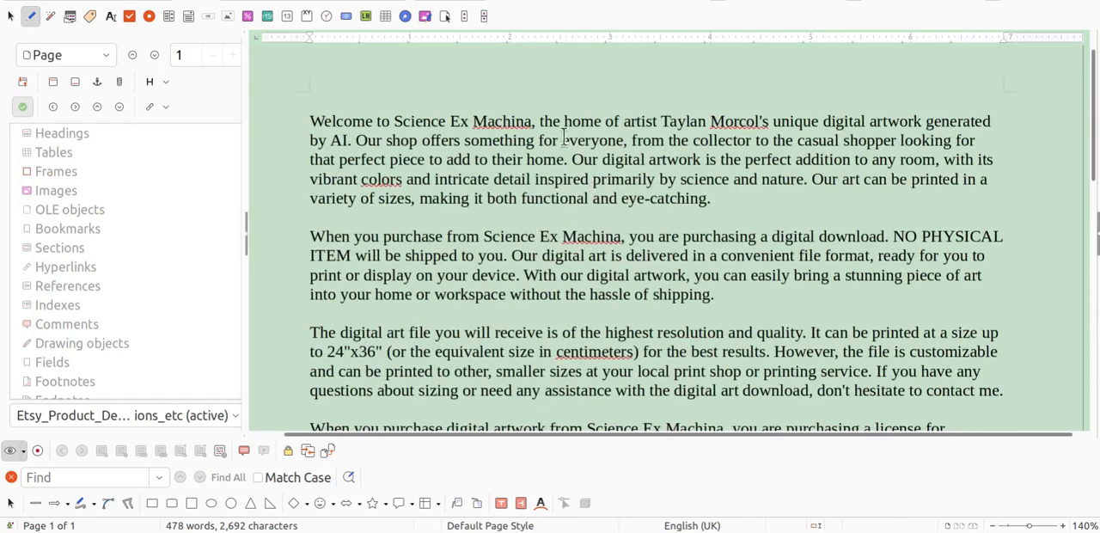
scroll(542, 219, "down", 3)
scroll(551, 228, "down", 3)
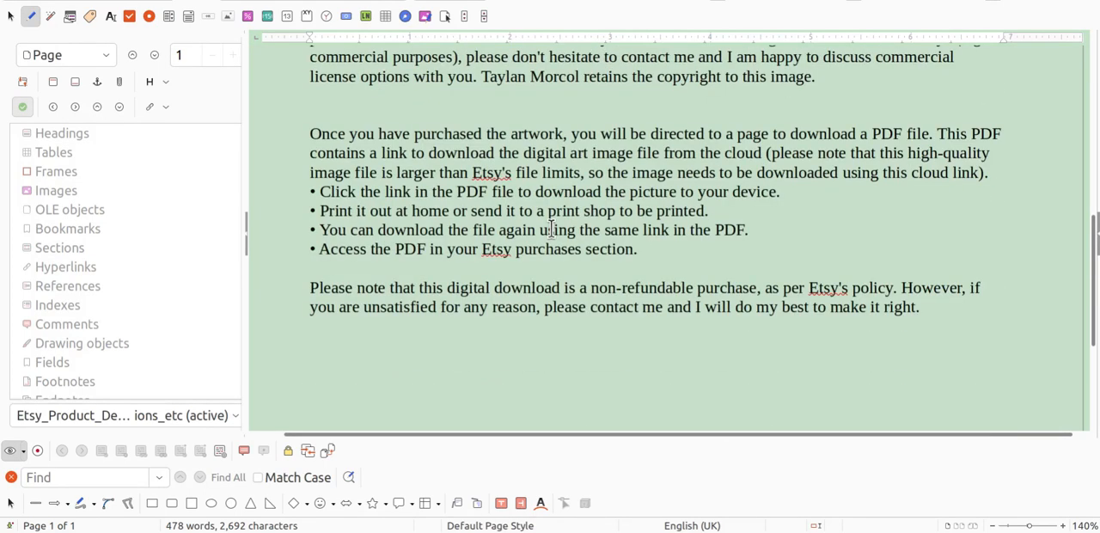
scroll(550, 231, "up", 7)
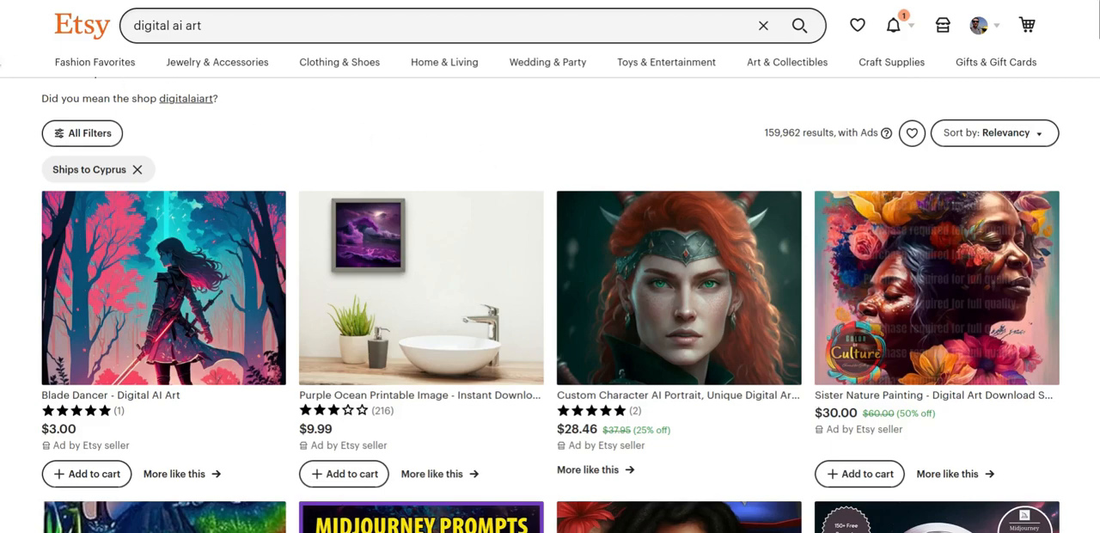
Switch from the Etsy "digital ai art" search results back to the product description document in LibreOffice Writer.
left_click(1, 53)
left_click(534, 285)
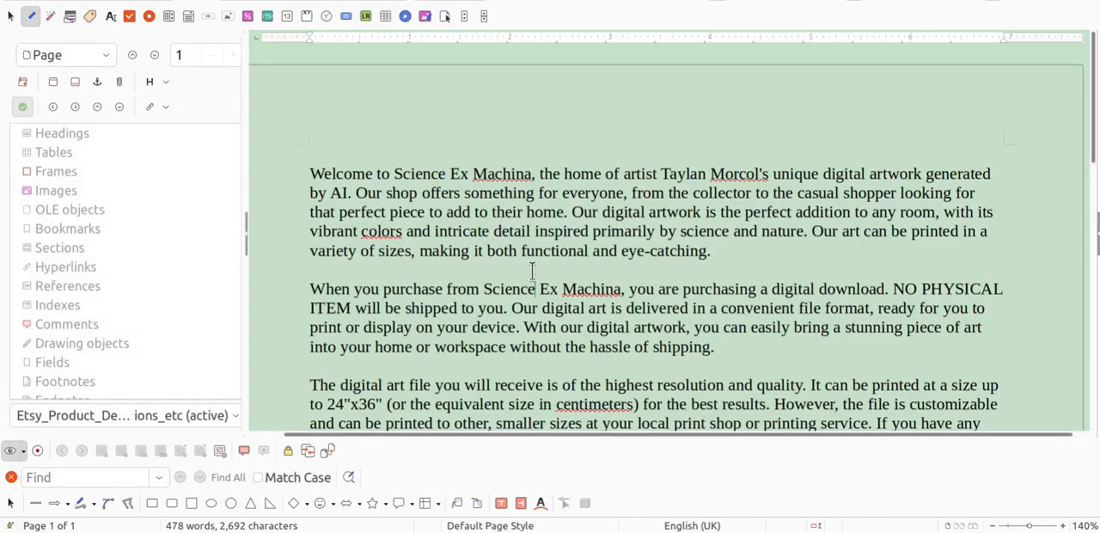